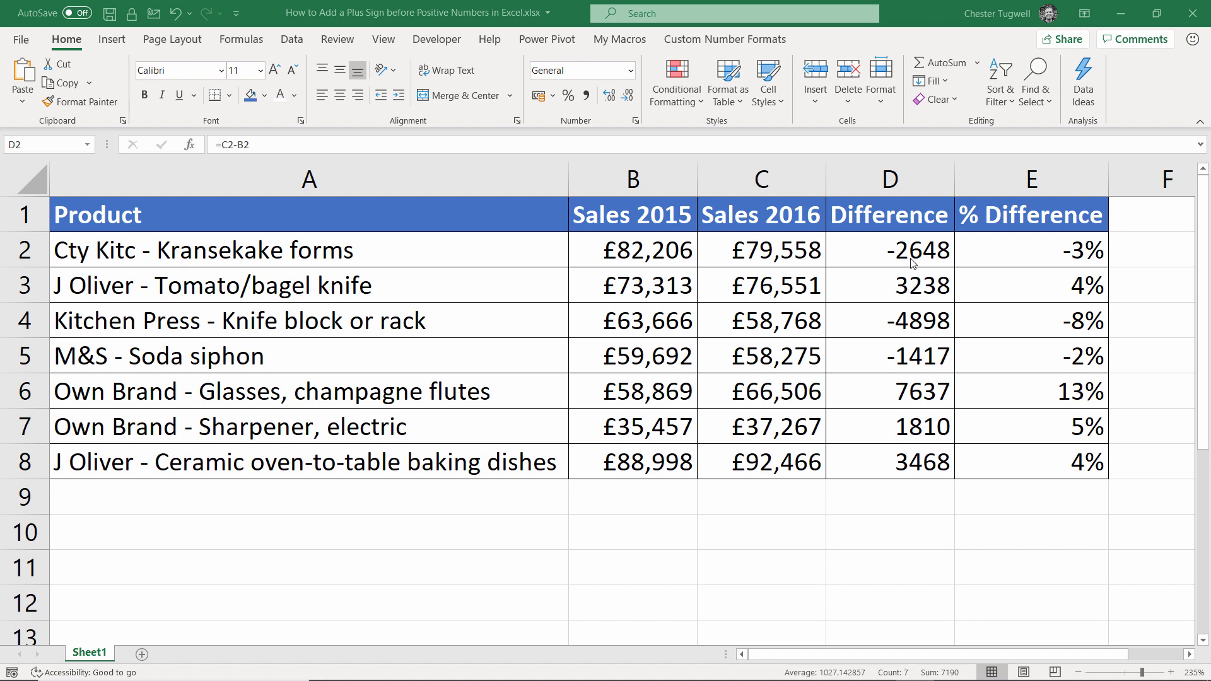
Step: Select the Difference values in D2:D8
click(913, 283)
click(912, 260)
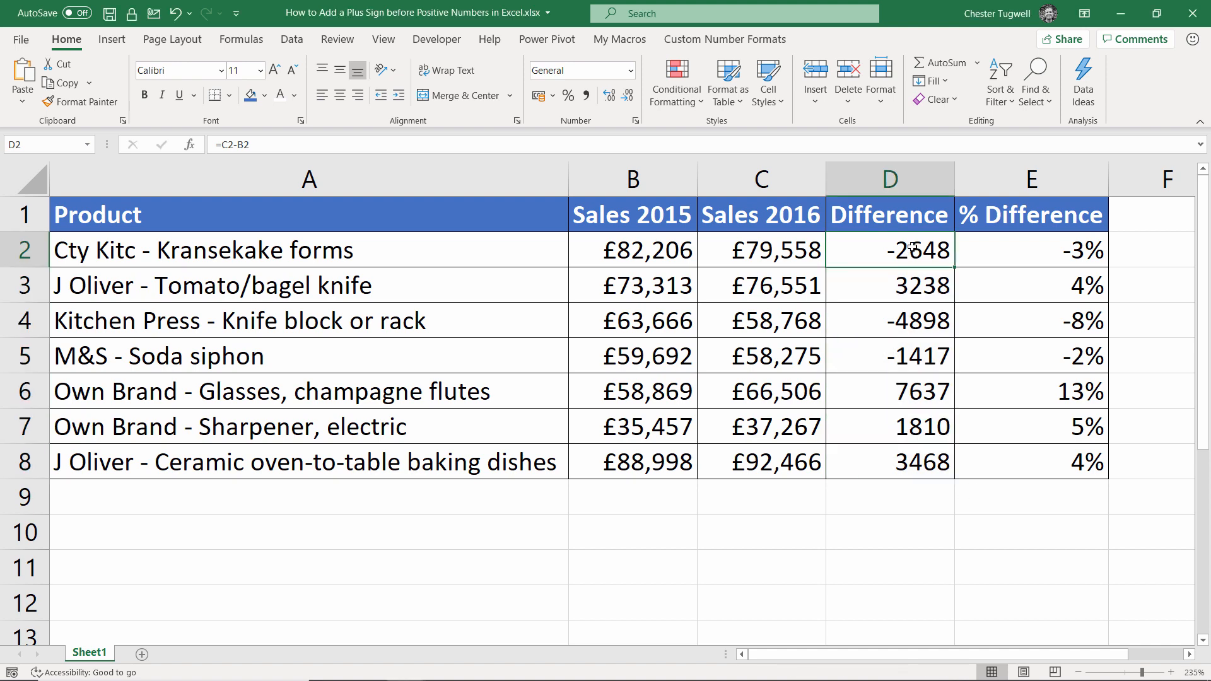
drag(912, 254, 907, 461)
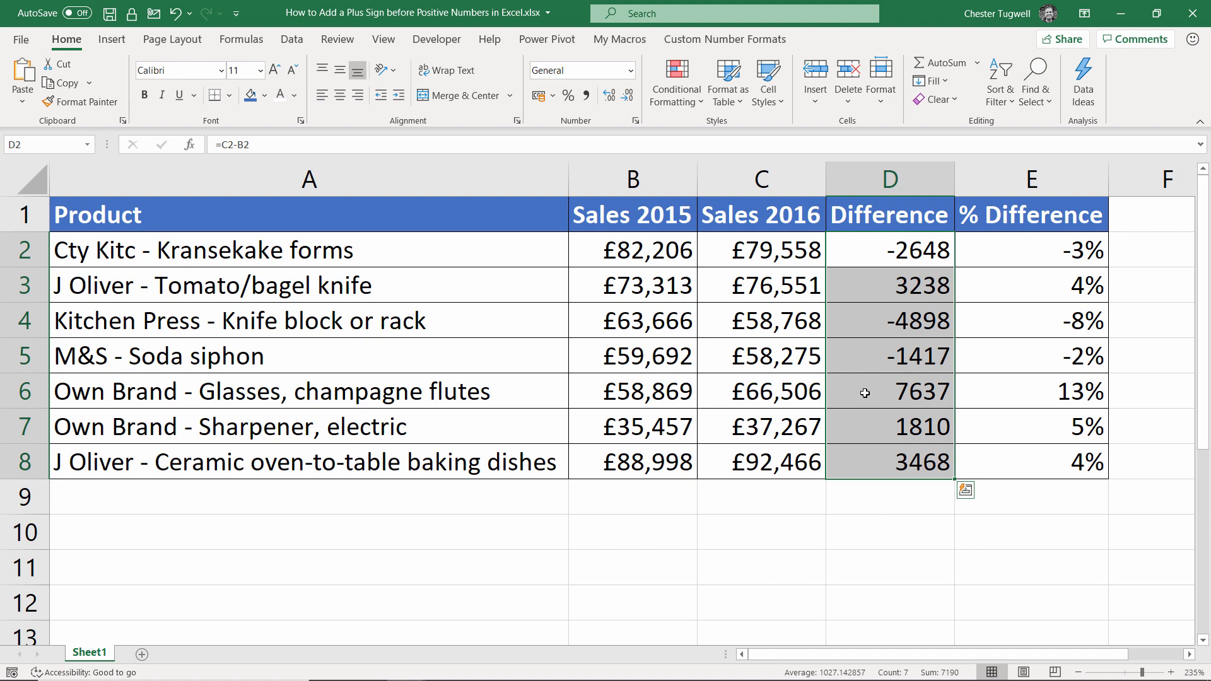
right_click(856, 249)
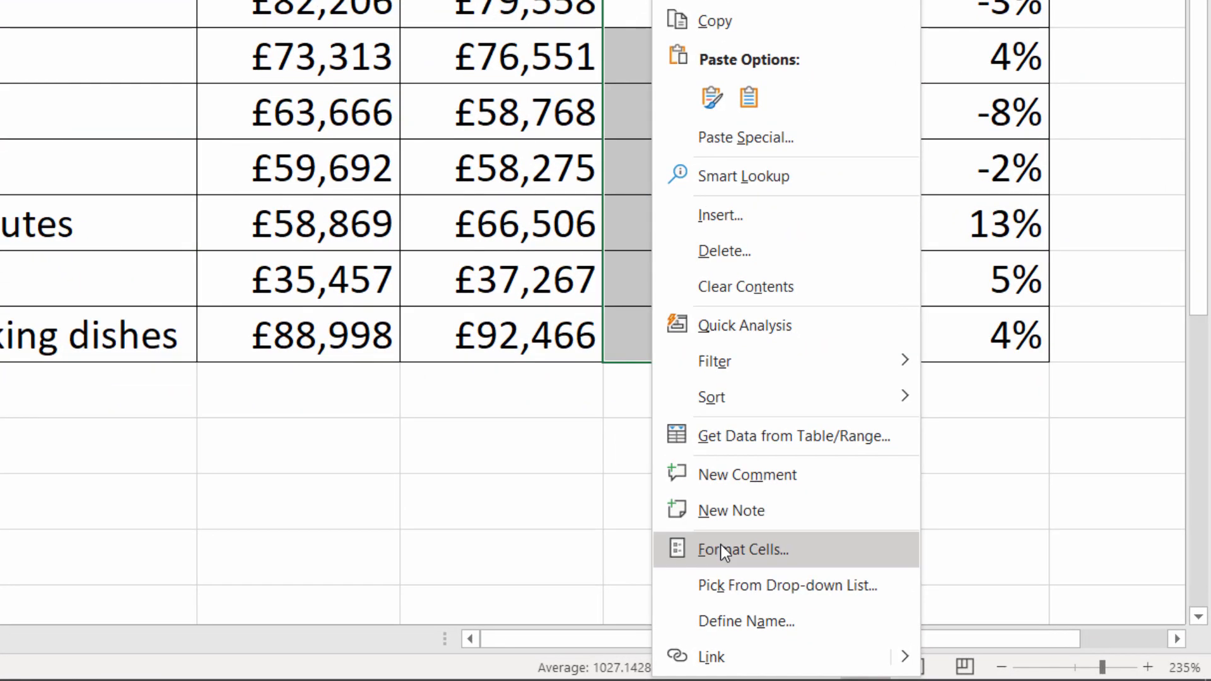
click(904, 596)
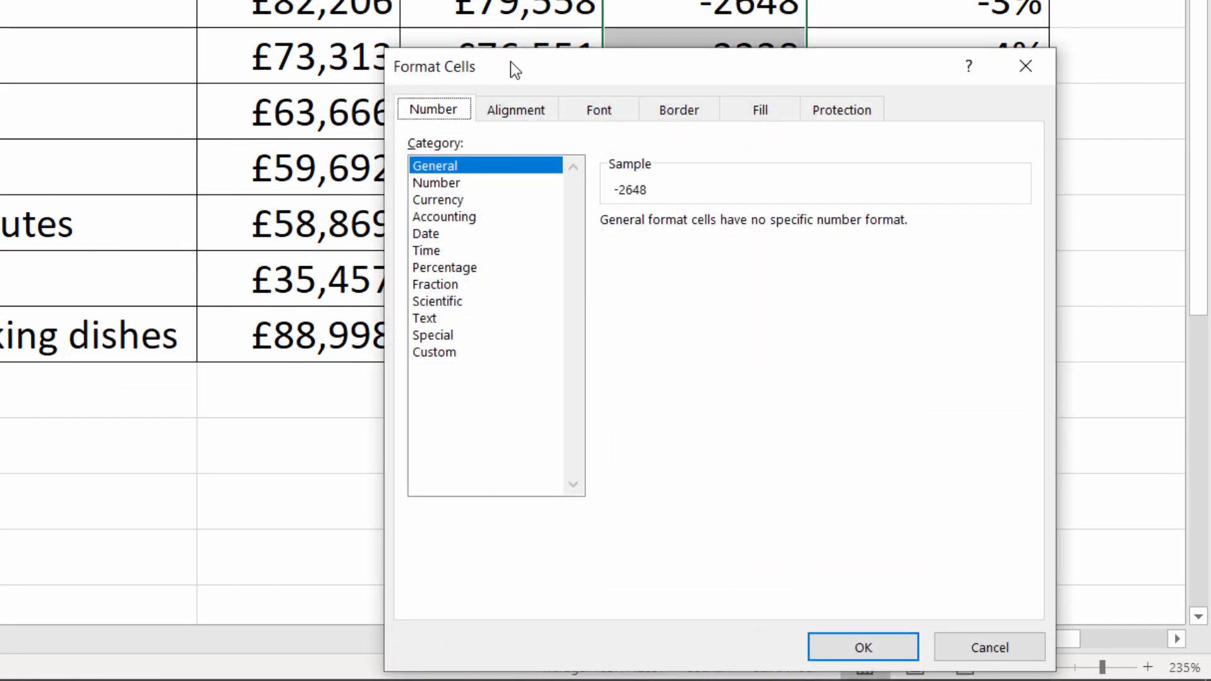
click(989, 648)
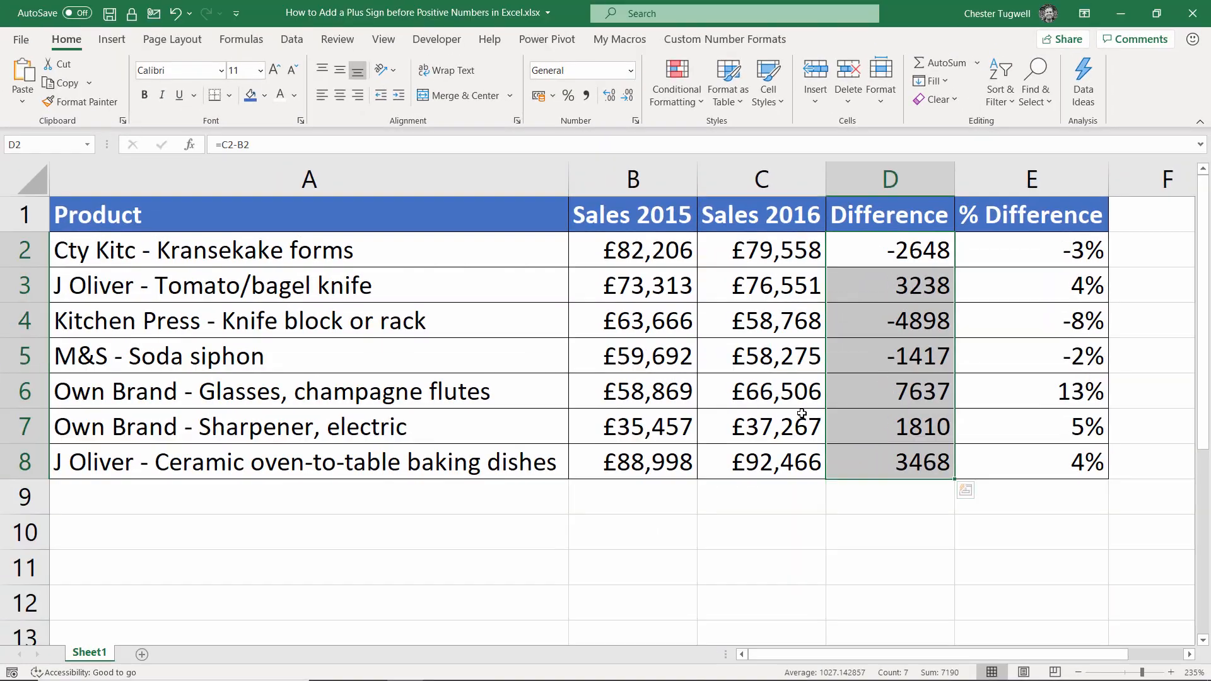
Step: Start a custom number format for D2:D8 with three sections for positive, negative and zero values: 0;0;0
key(ctrl+1)
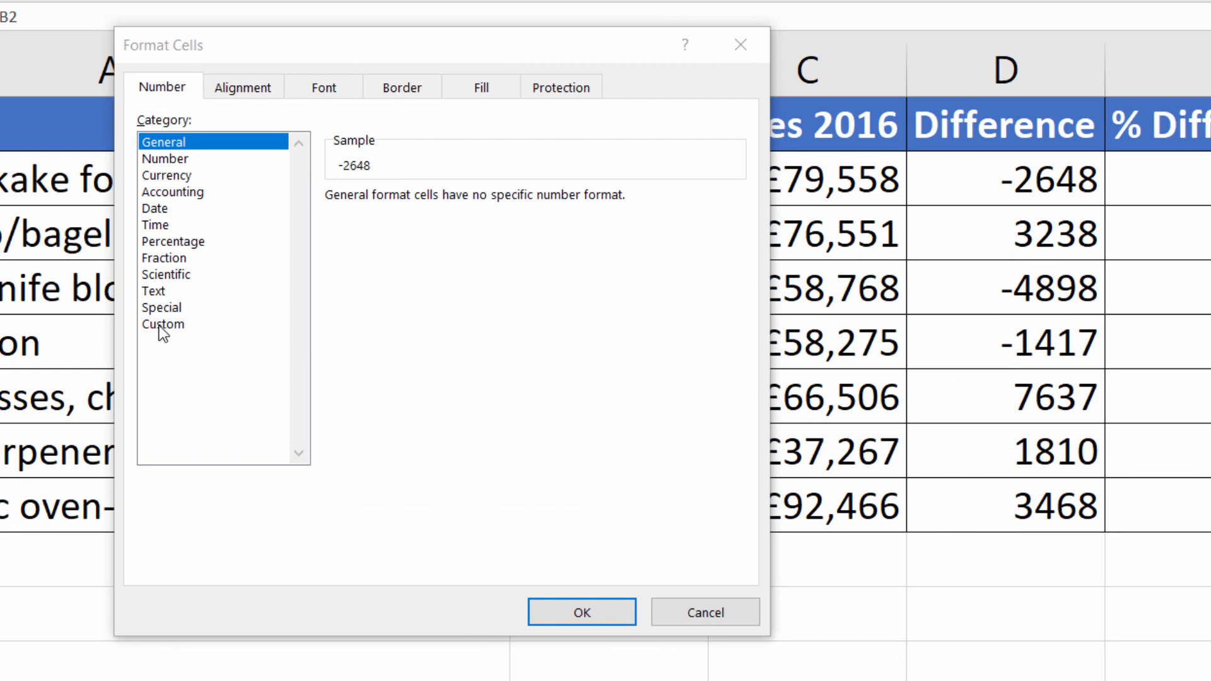
click(159, 326)
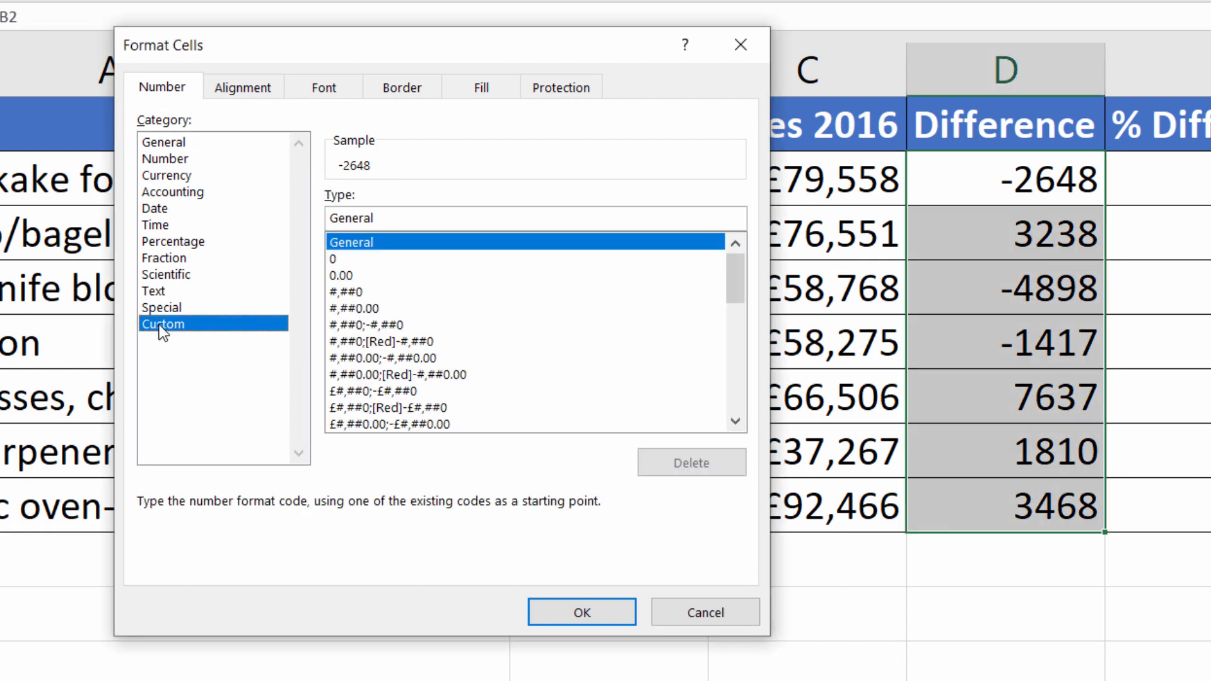
click(333, 259)
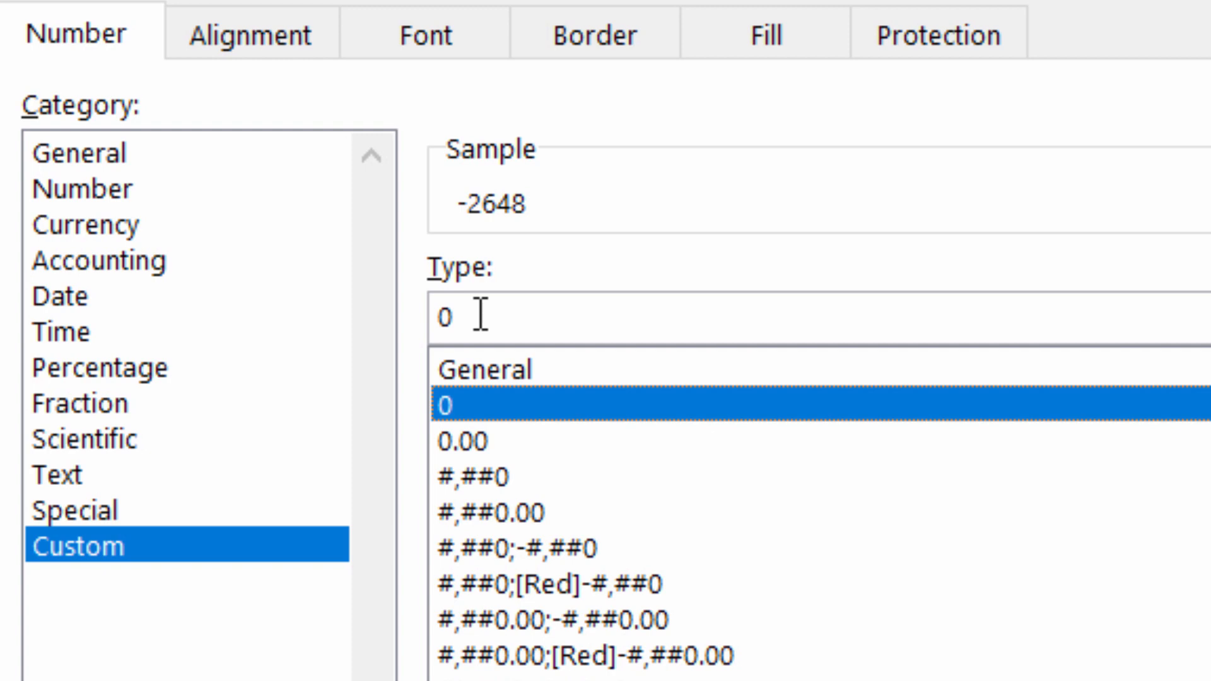
click(480, 314)
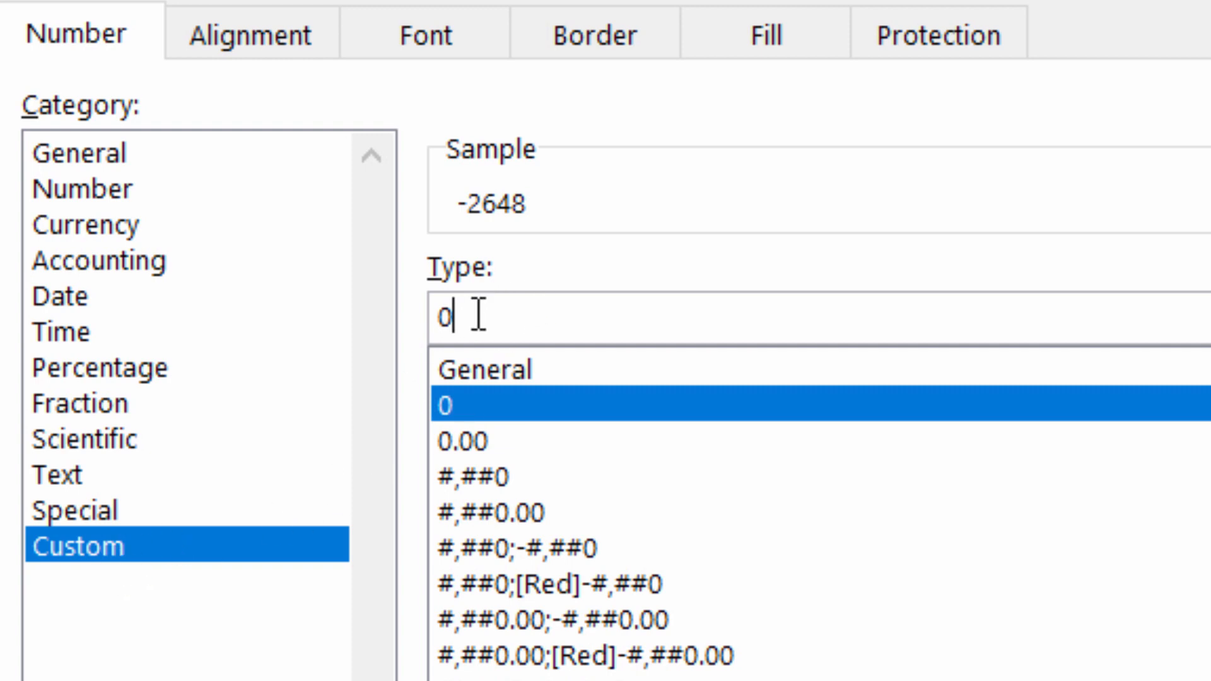
text(;)
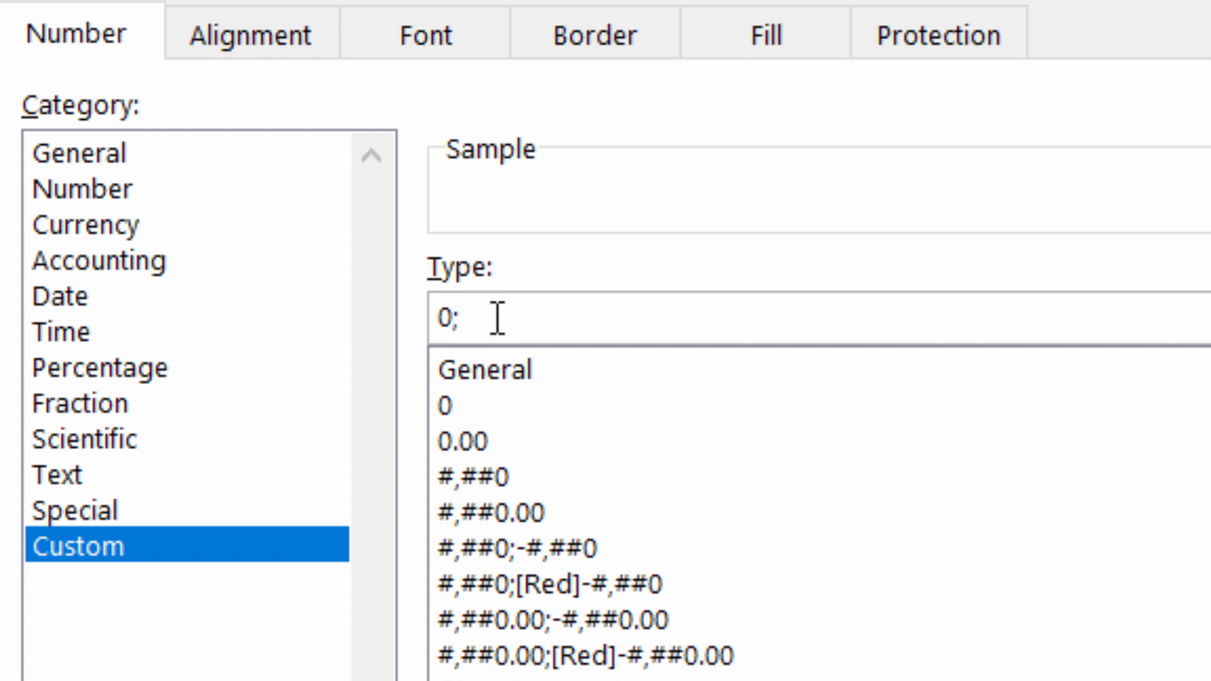
text(0)
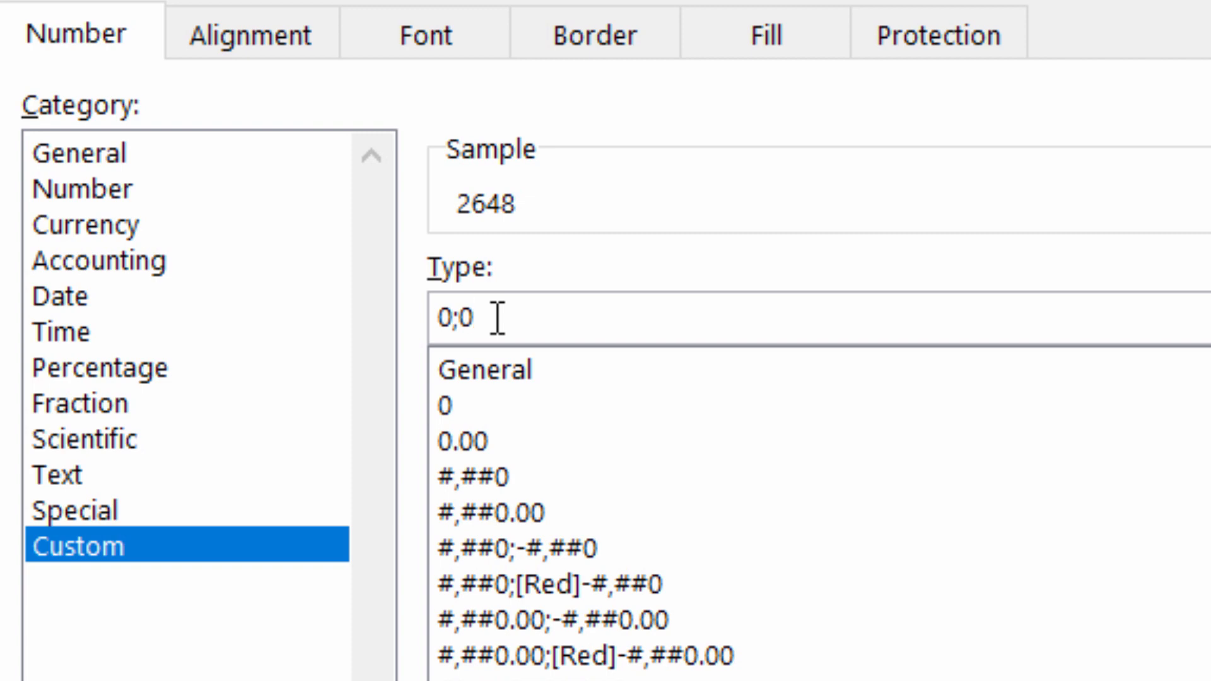
text(;0)
drag(452, 319, 489, 322)
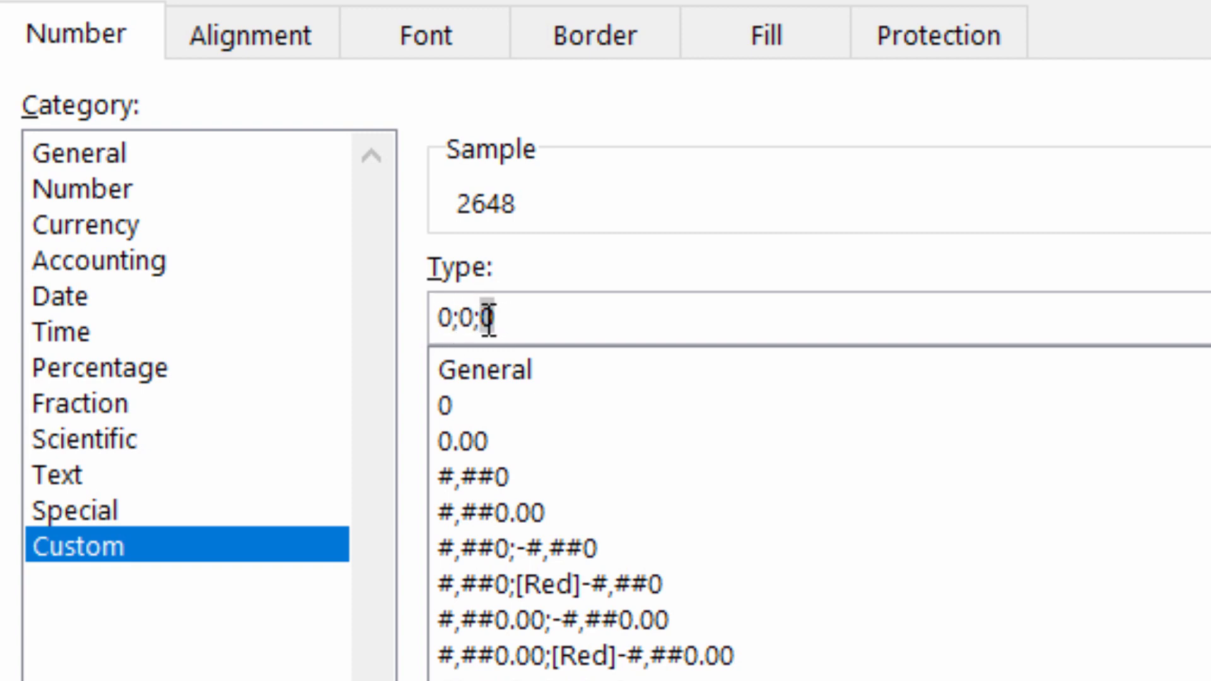
Step: Add a plus sign to the positive section and a minus sign to the negative section, and apply the format +0;-0;0
click(439, 318)
text(+)
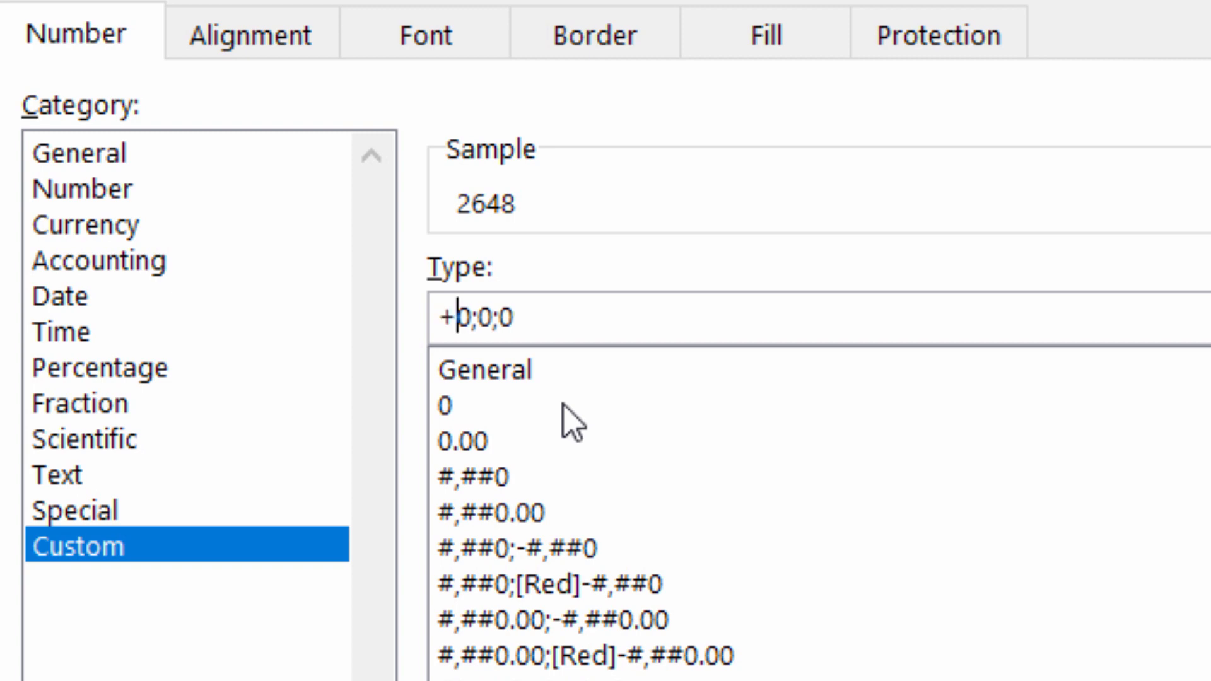
mouse_move(472, 315)
mouse_down()
mouse_move(459, 316)
mouse_move(472, 317)
mouse_up()
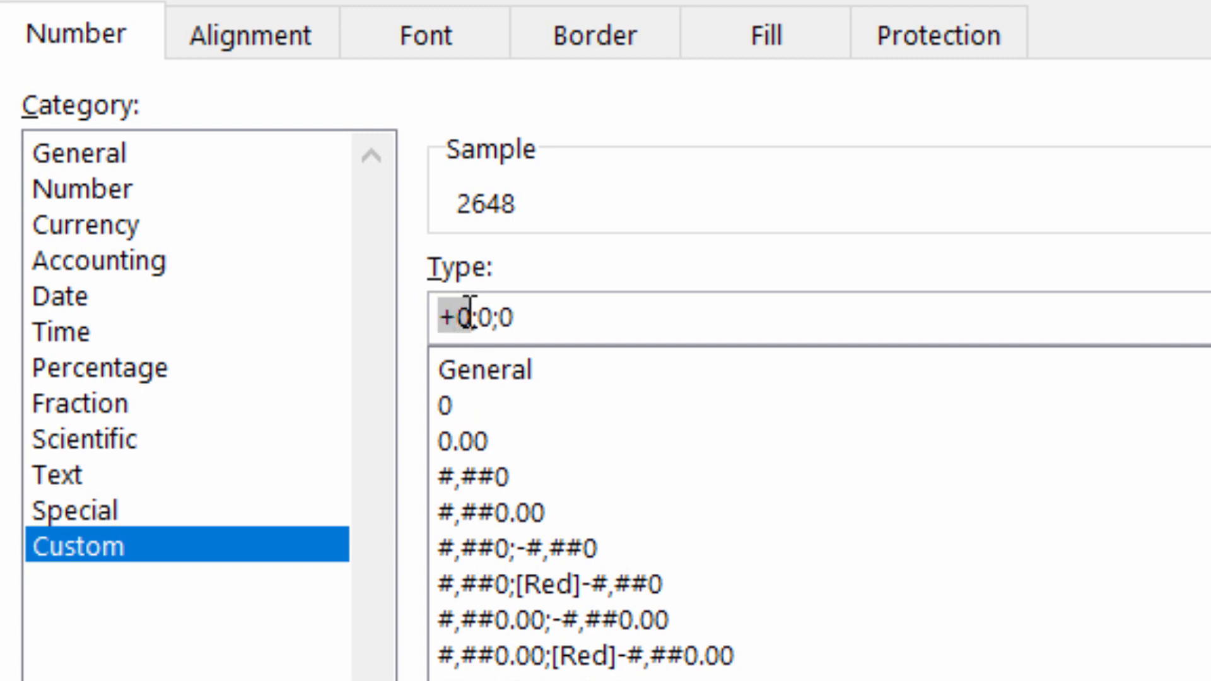
click(482, 319)
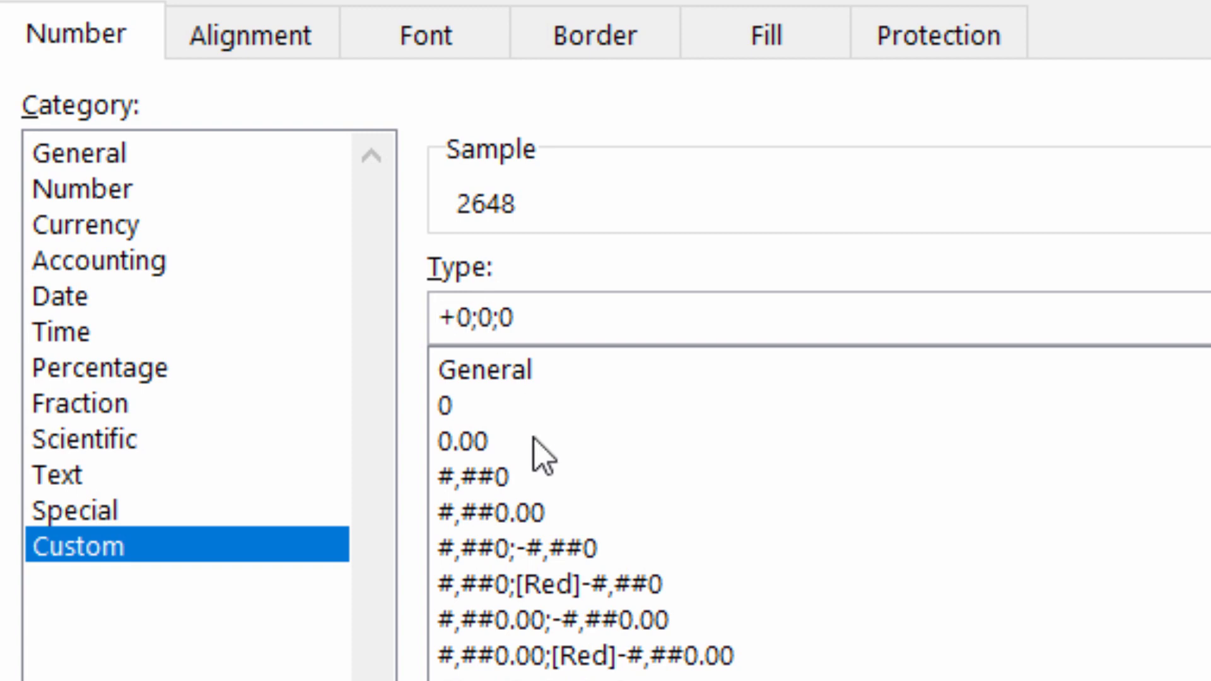
text(-)
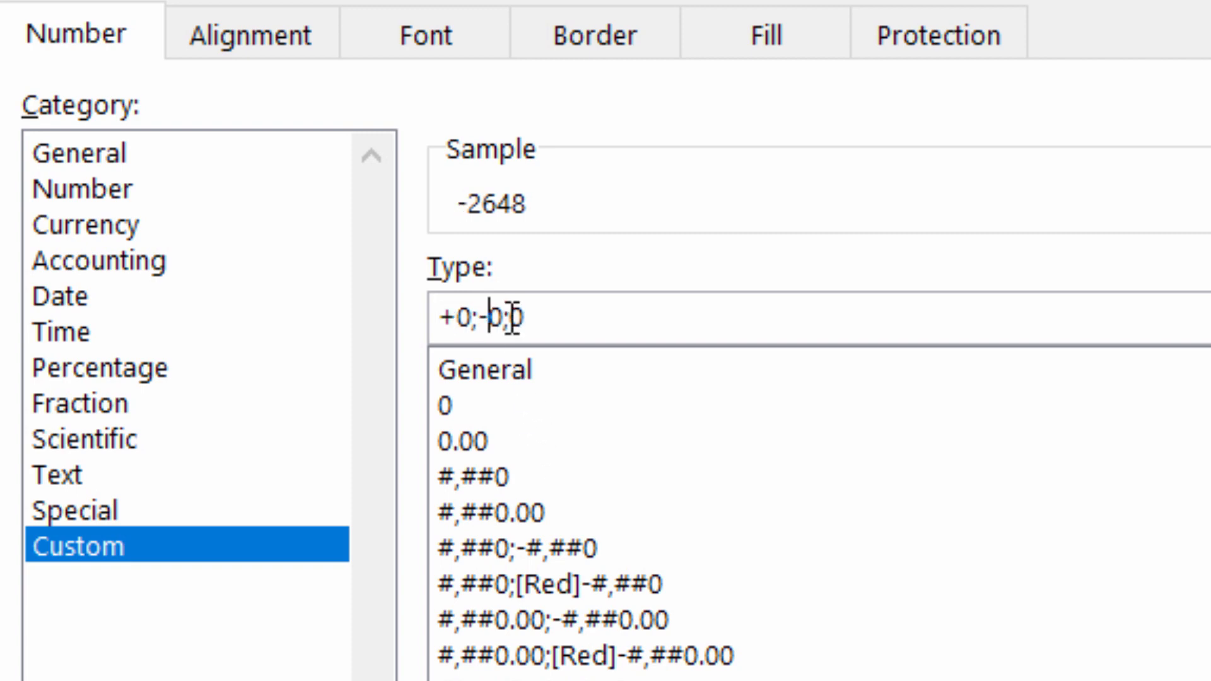
drag(509, 318, 537, 325)
click(545, 317)
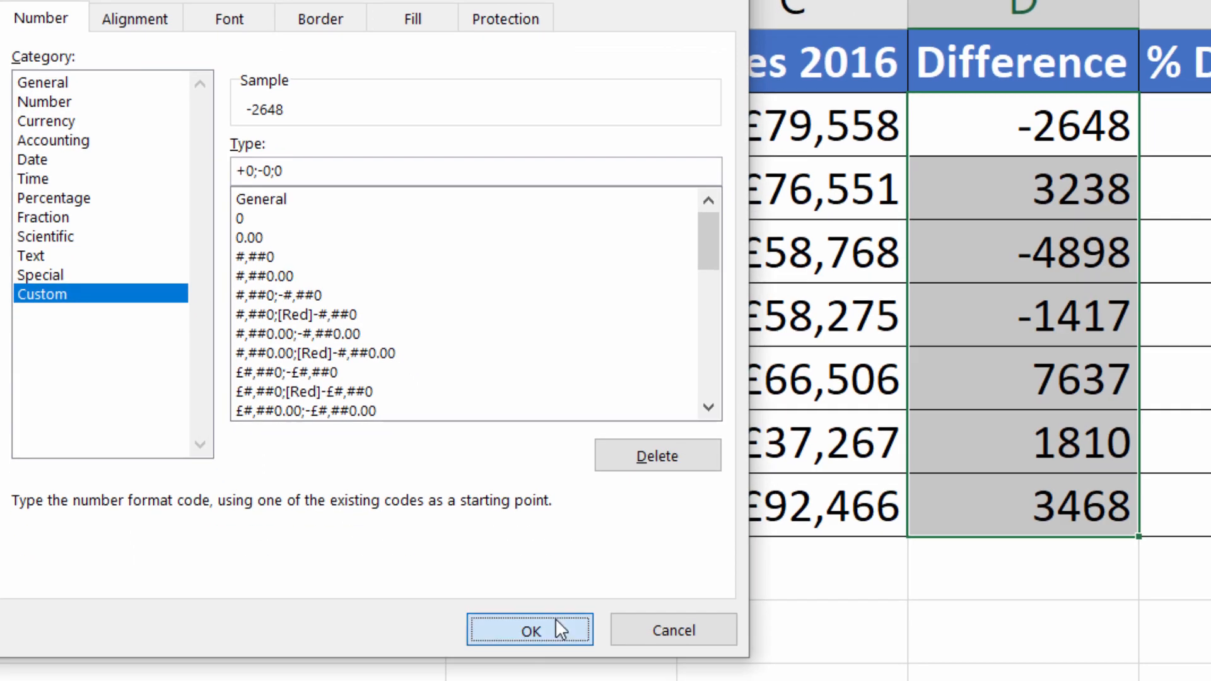
click(555, 621)
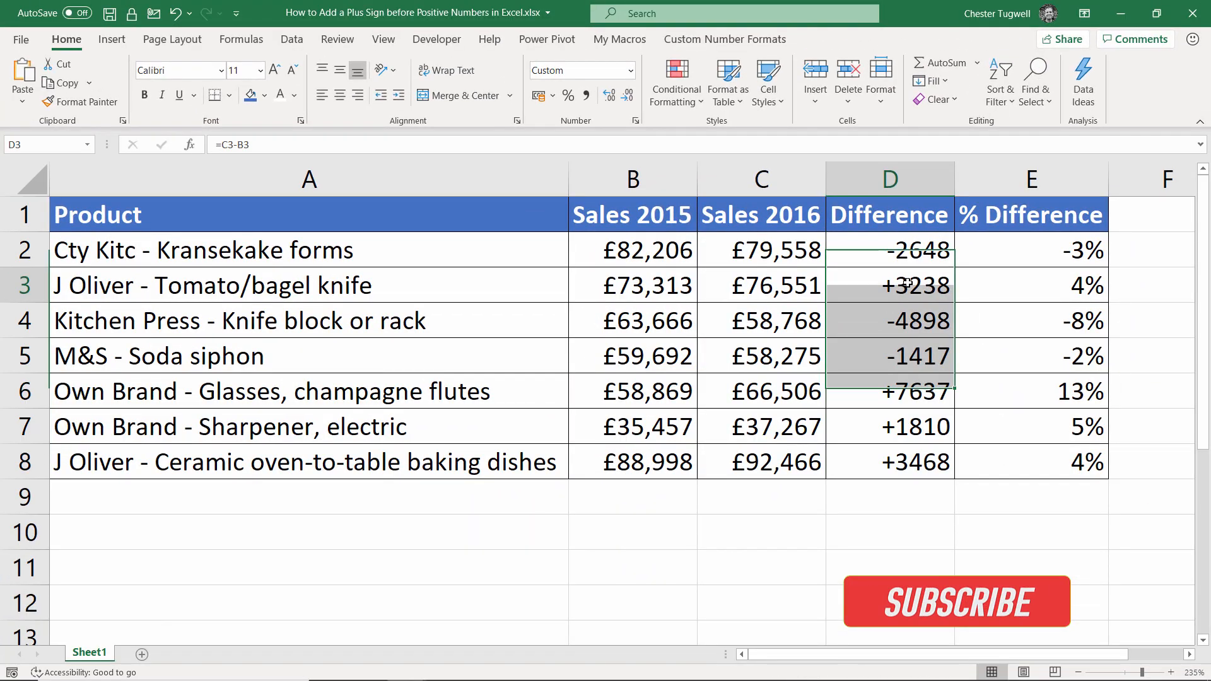
Step: Change the 2016 sales of M&S - Soda siphon in C5 to 59,692
click(934, 287)
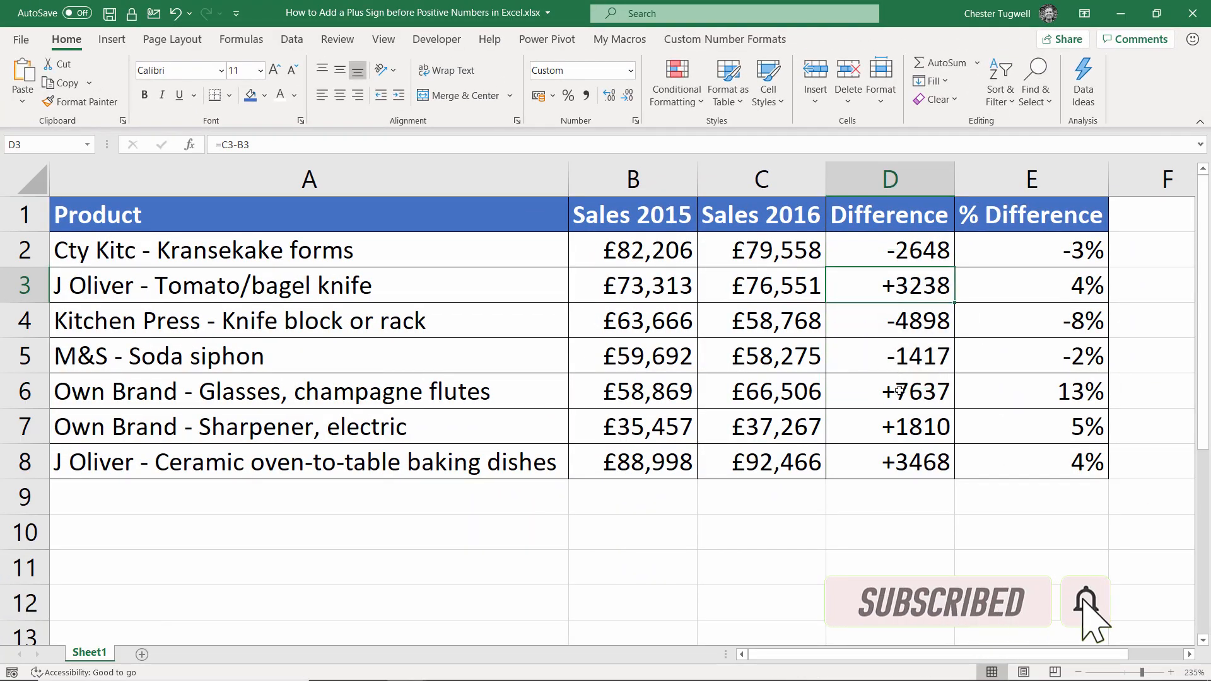
click(768, 362)
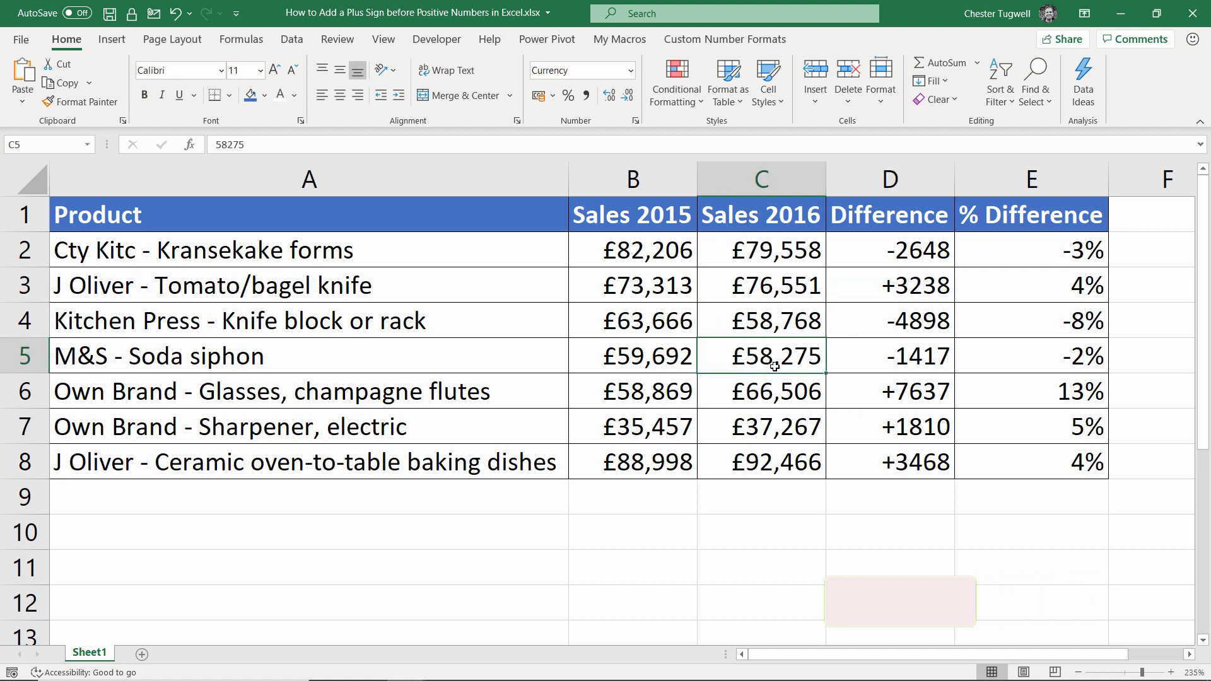
text(5)
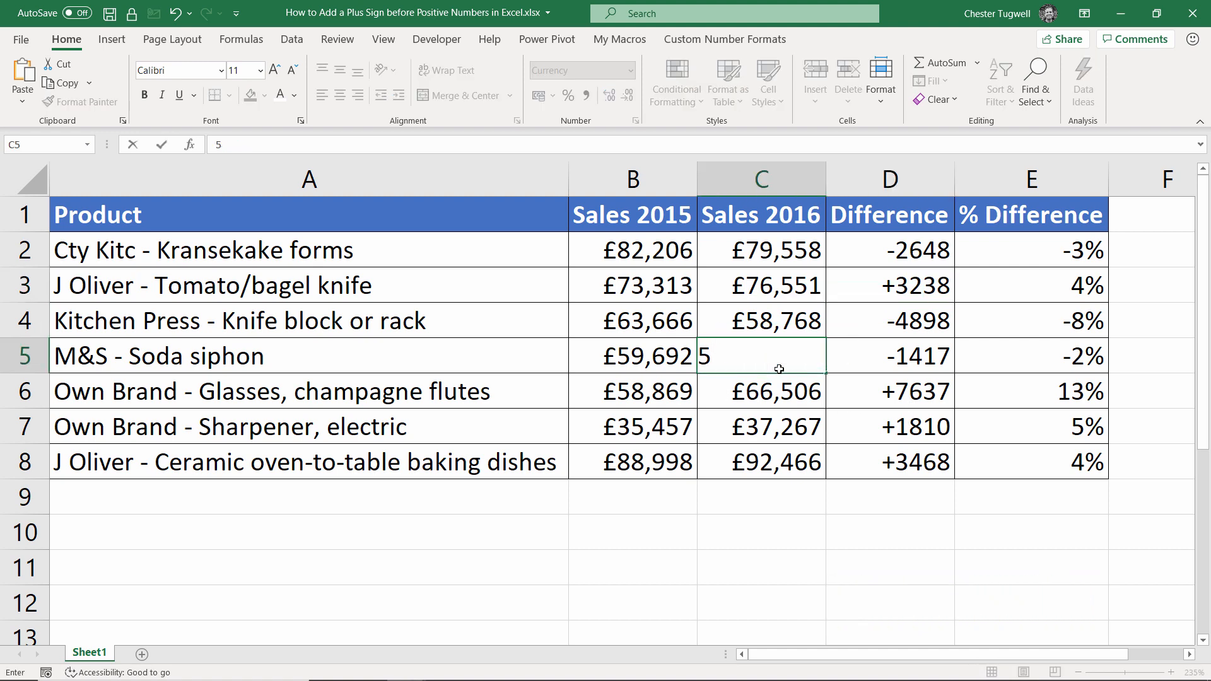
text(9,692)
key(Return)
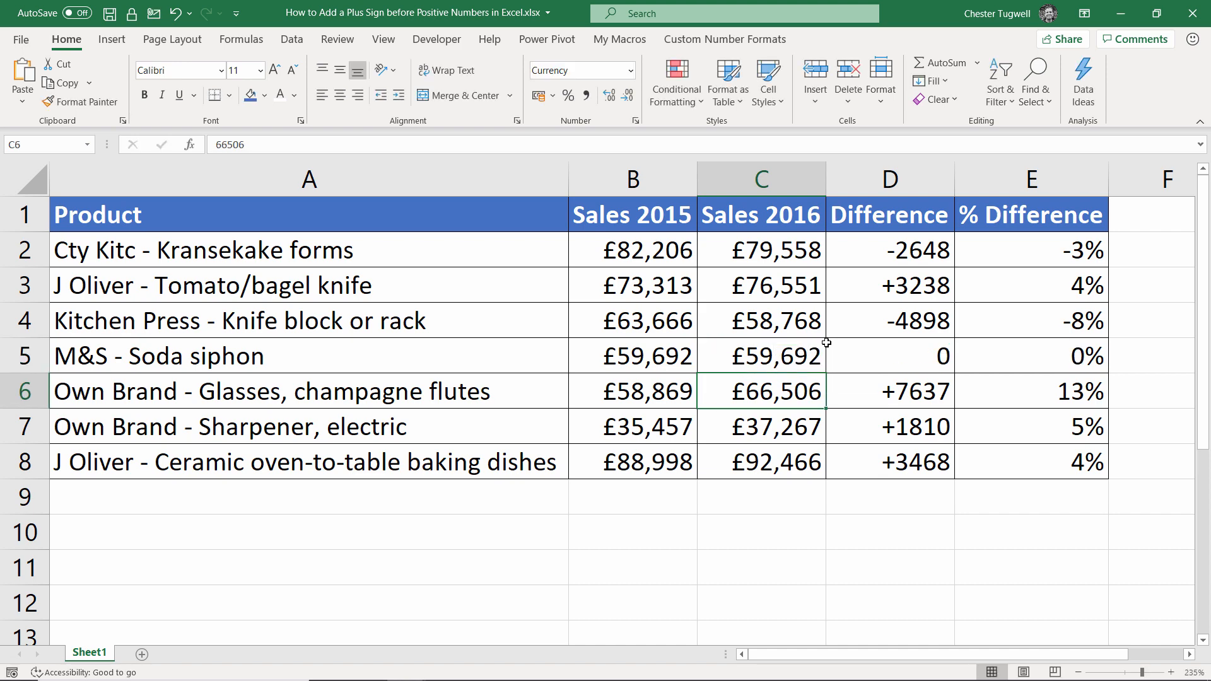
Step: Return the Difference values in D2:D8 to the General format and apply the Currency format to them
drag(889, 251, 874, 463)
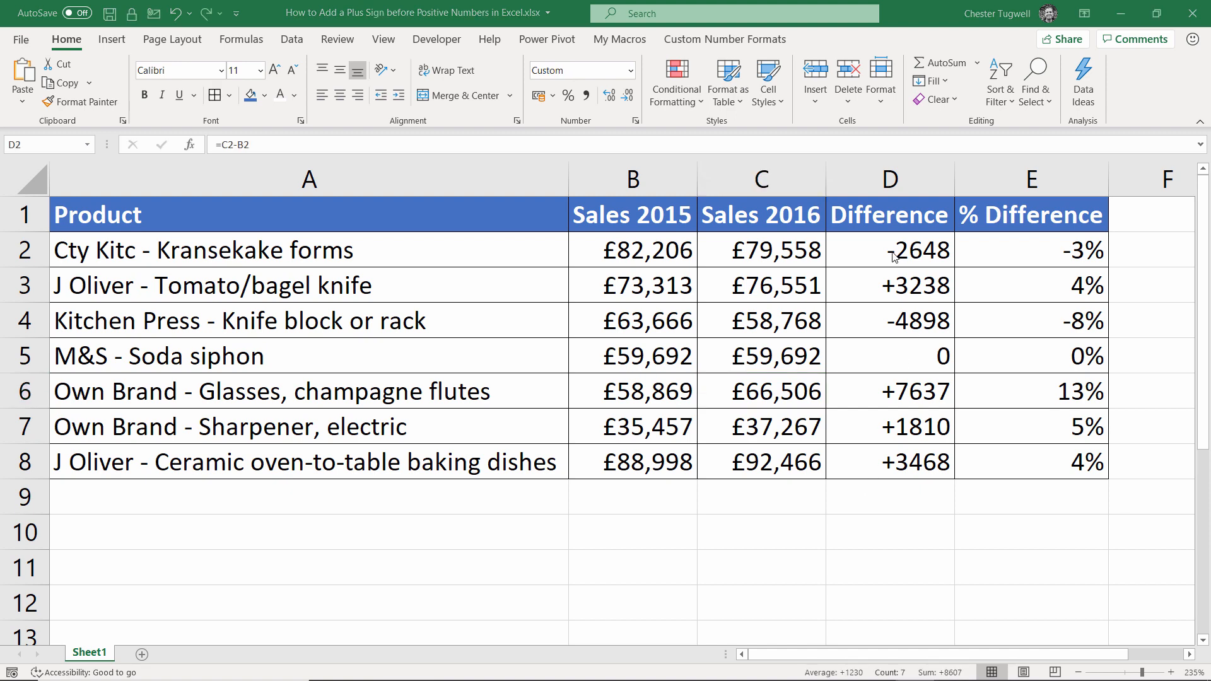
drag(899, 256, 898, 452)
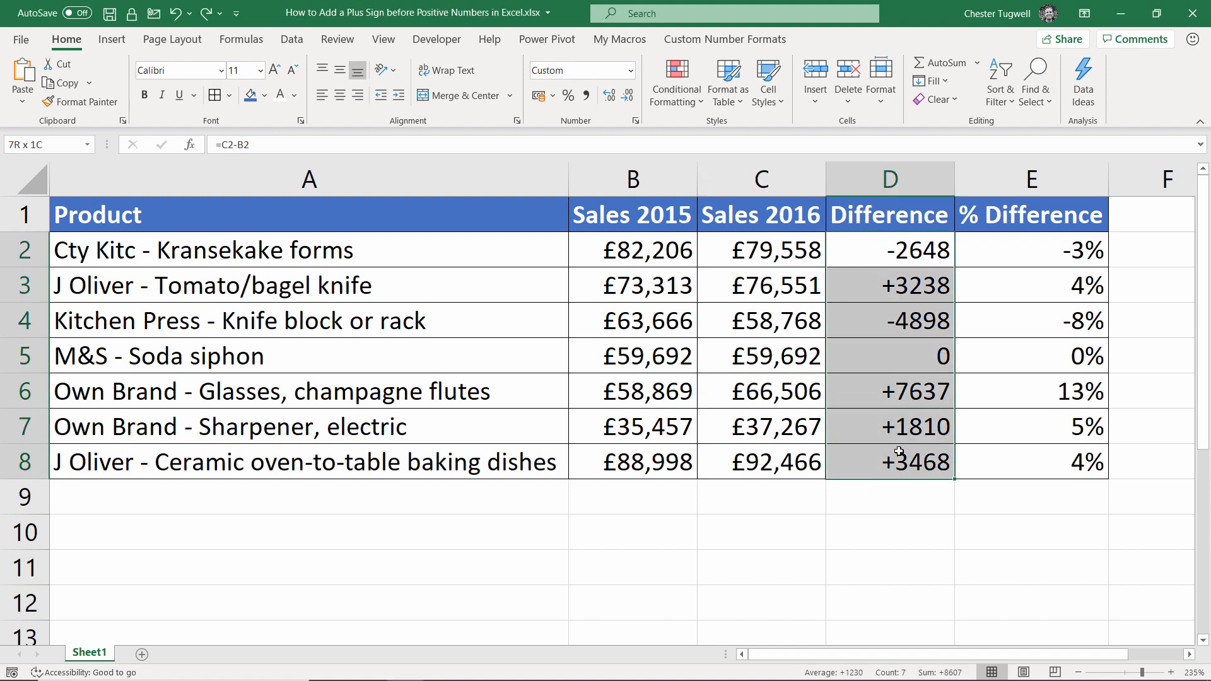
click(630, 70)
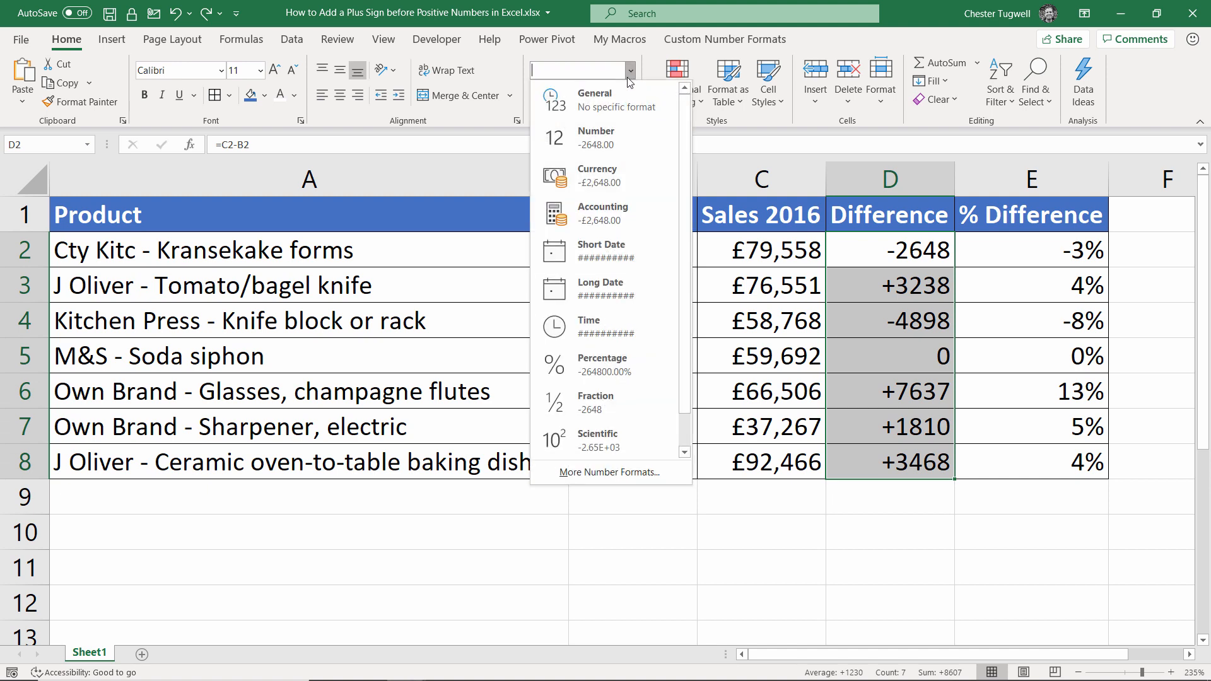
click(605, 103)
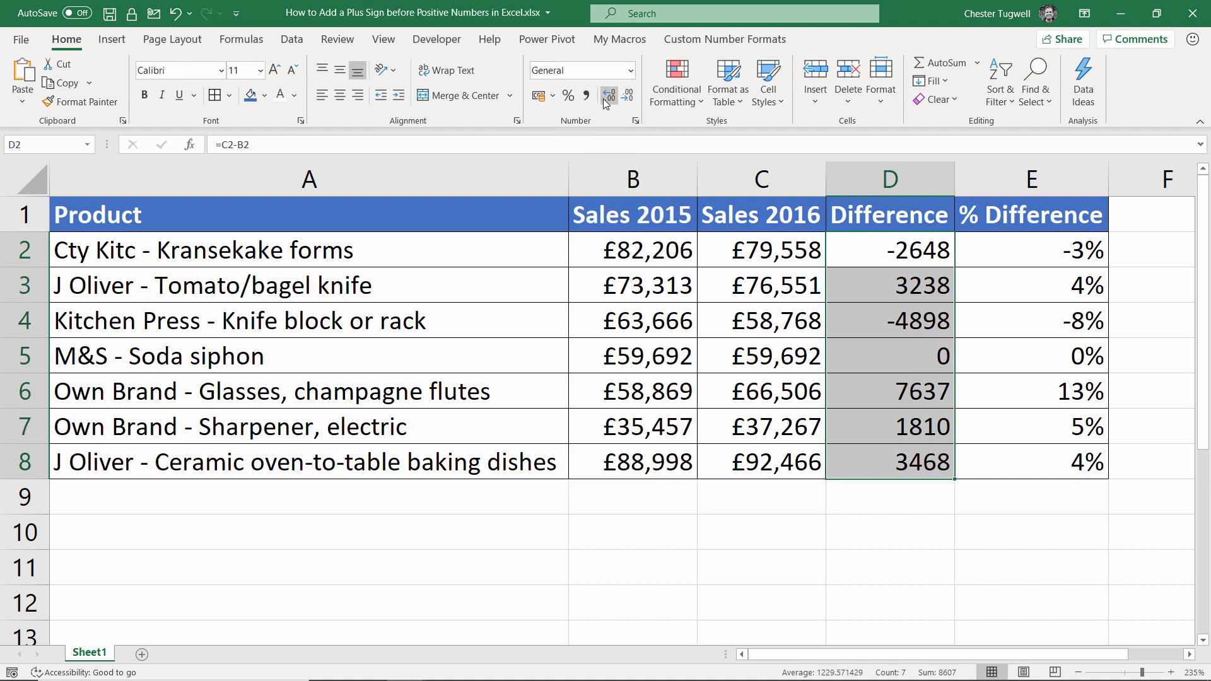
click(630, 70)
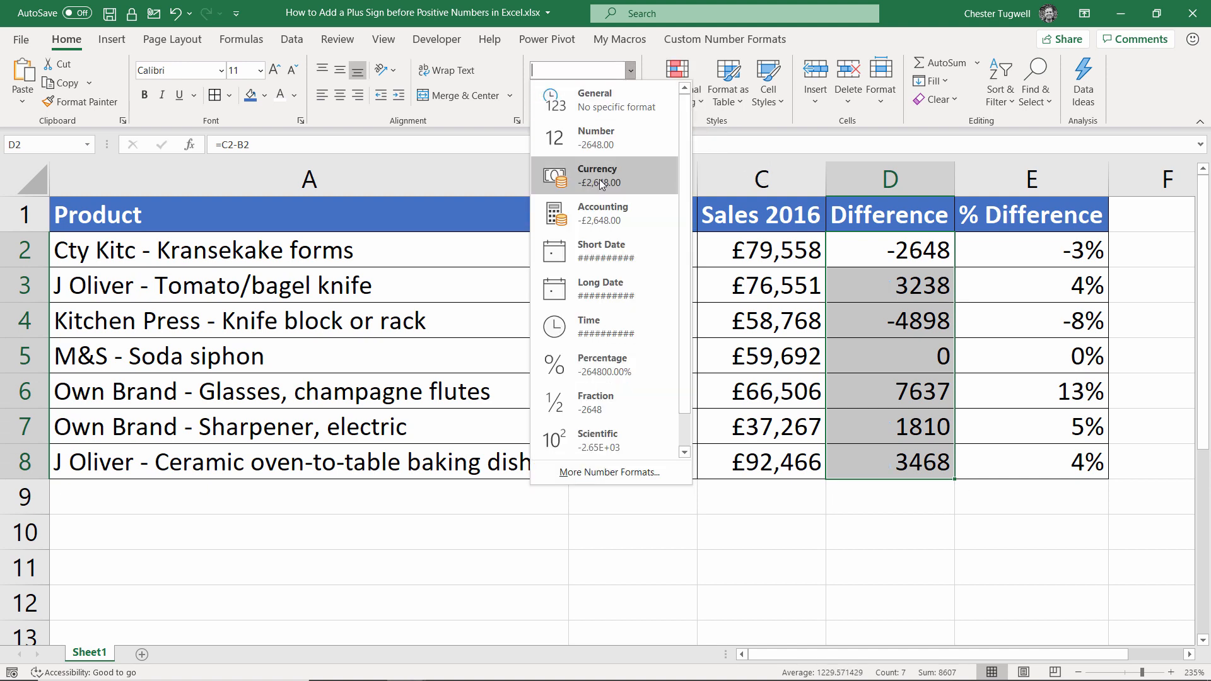
click(599, 179)
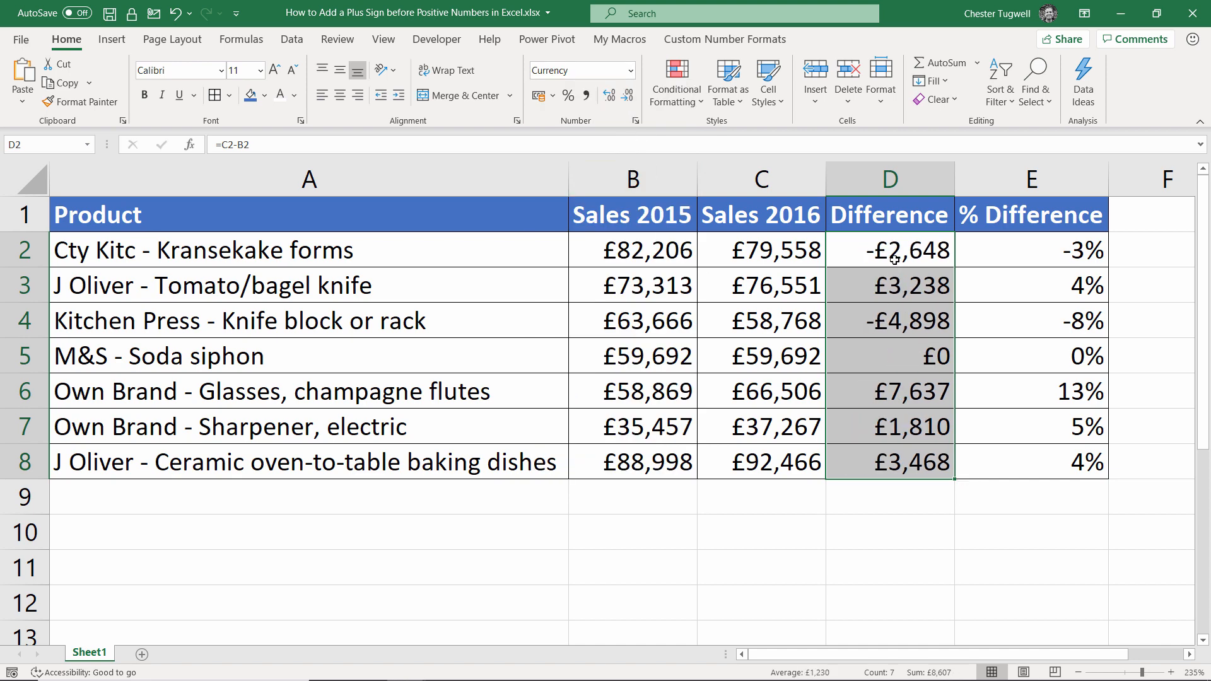
Step: Base a custom number format for D2:D8 on the existing code £#,##0;-£#,##0
key(ctrl+1)
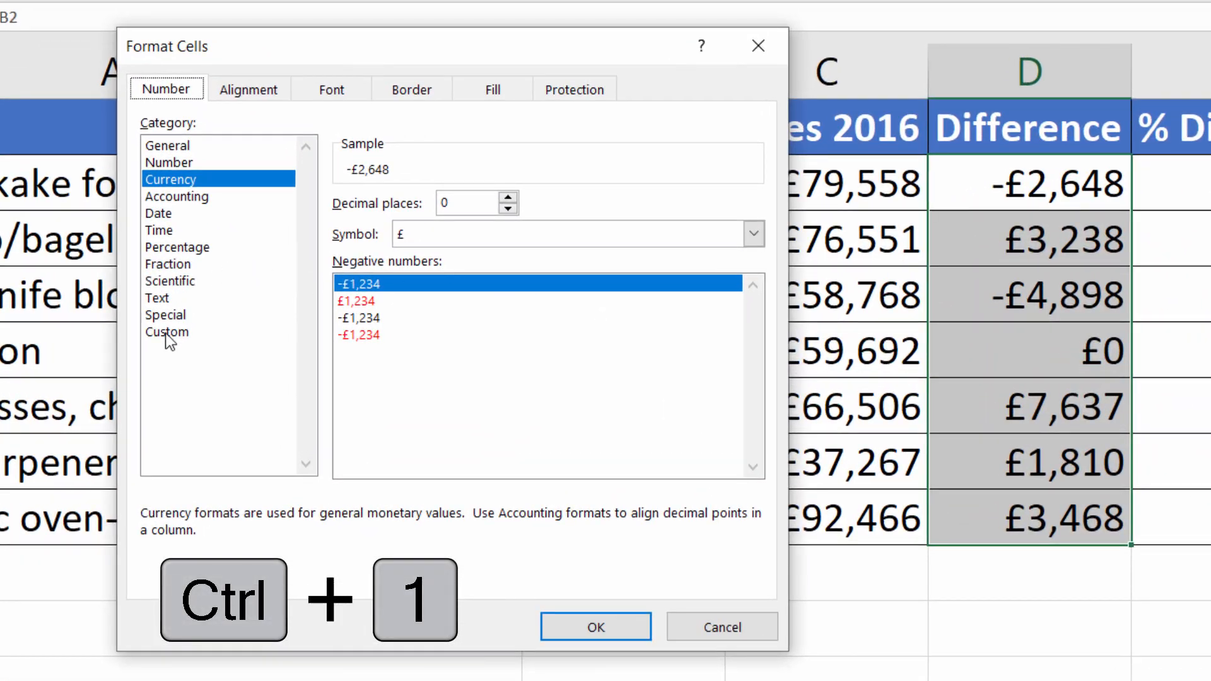
click(202, 334)
drag(753, 397, 752, 279)
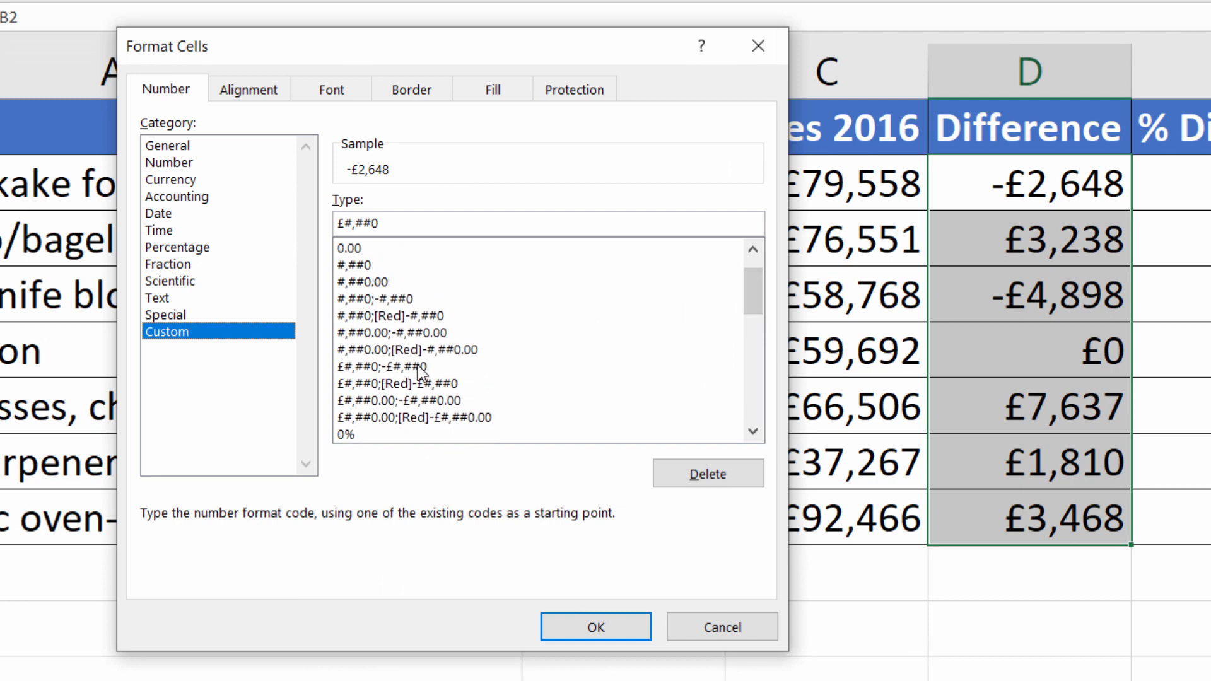
click(397, 368)
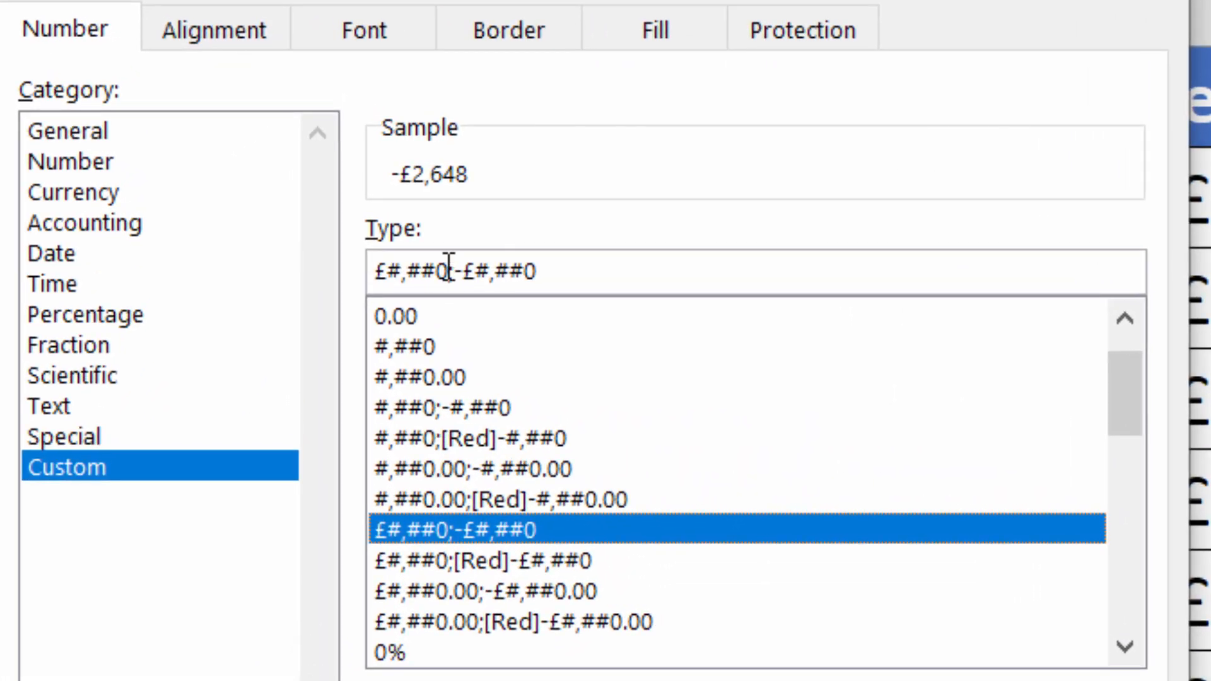
Step: Add a plus sign before the positive section of the currency format code, making it +£#,##0;-£#,##0
click(449, 270)
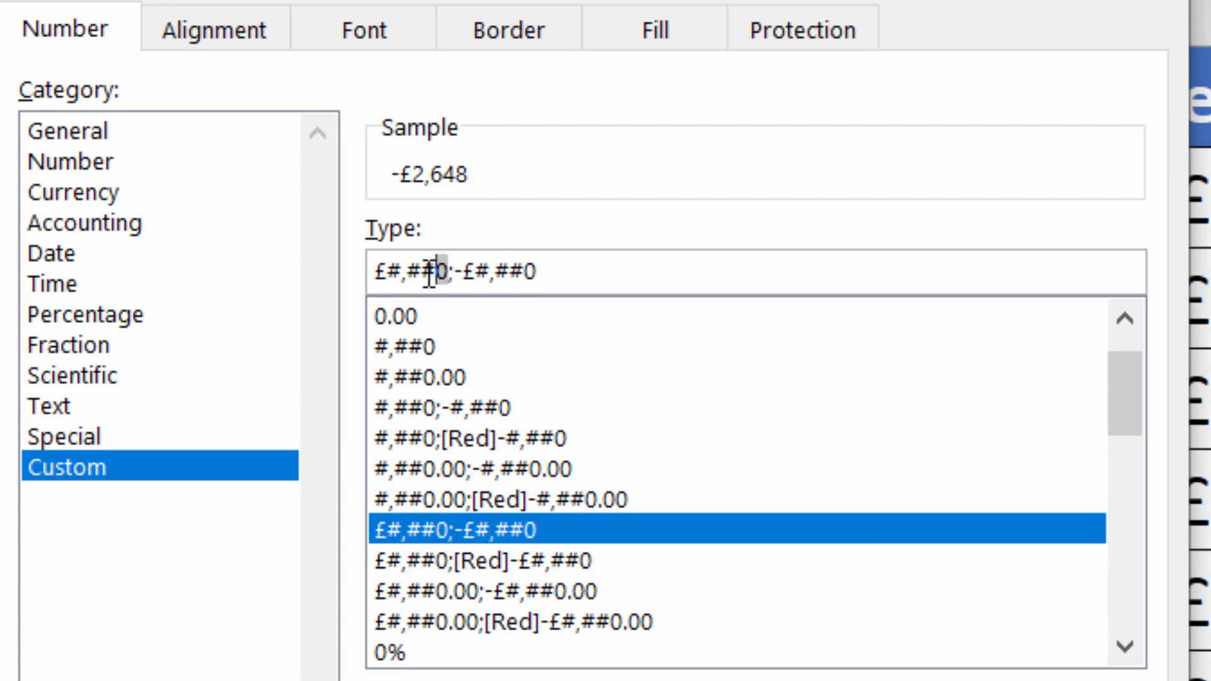
click(376, 271)
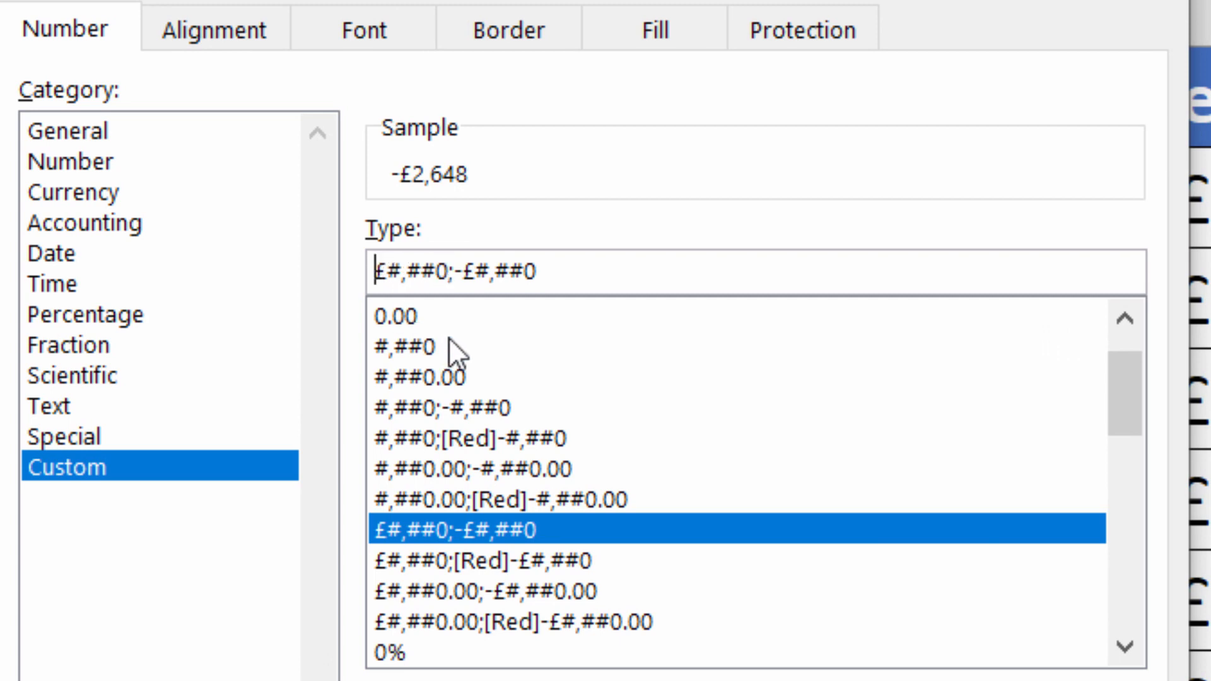
text(+)
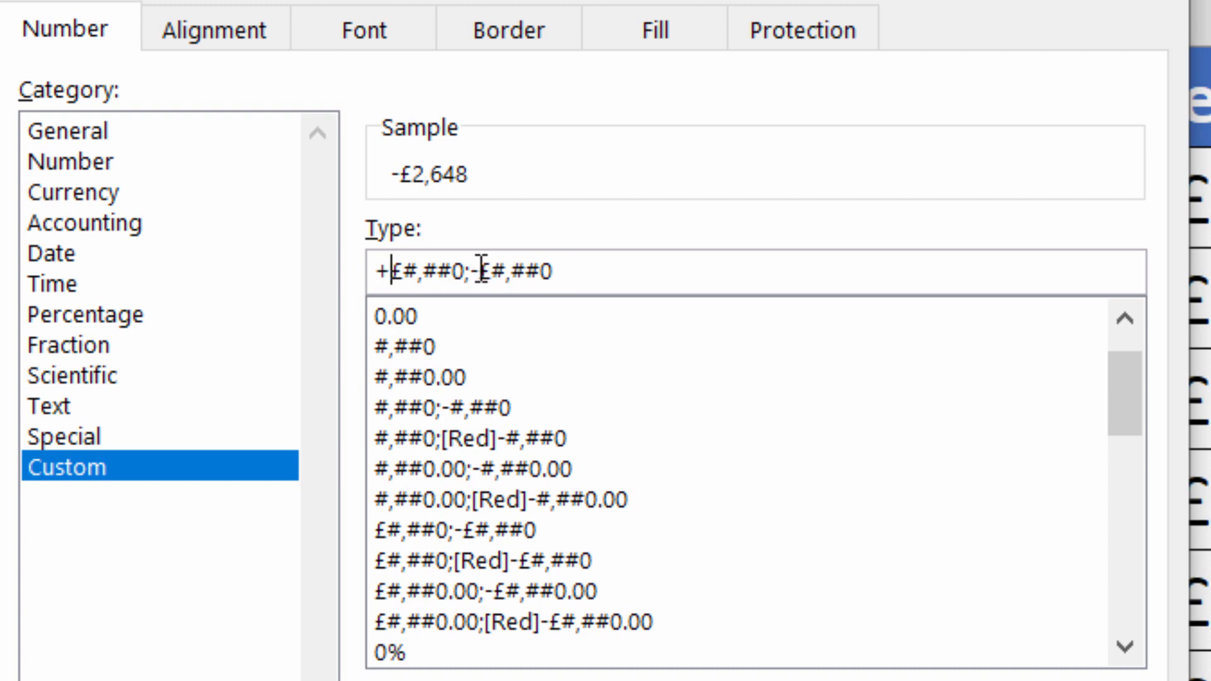
Step: Append a zero section copied from the unsigned currency code and apply the format +£#,##0;-£#,##0;£#,##0 to D2:D8
click(560, 270)
text(;)
drag(552, 270, 480, 270)
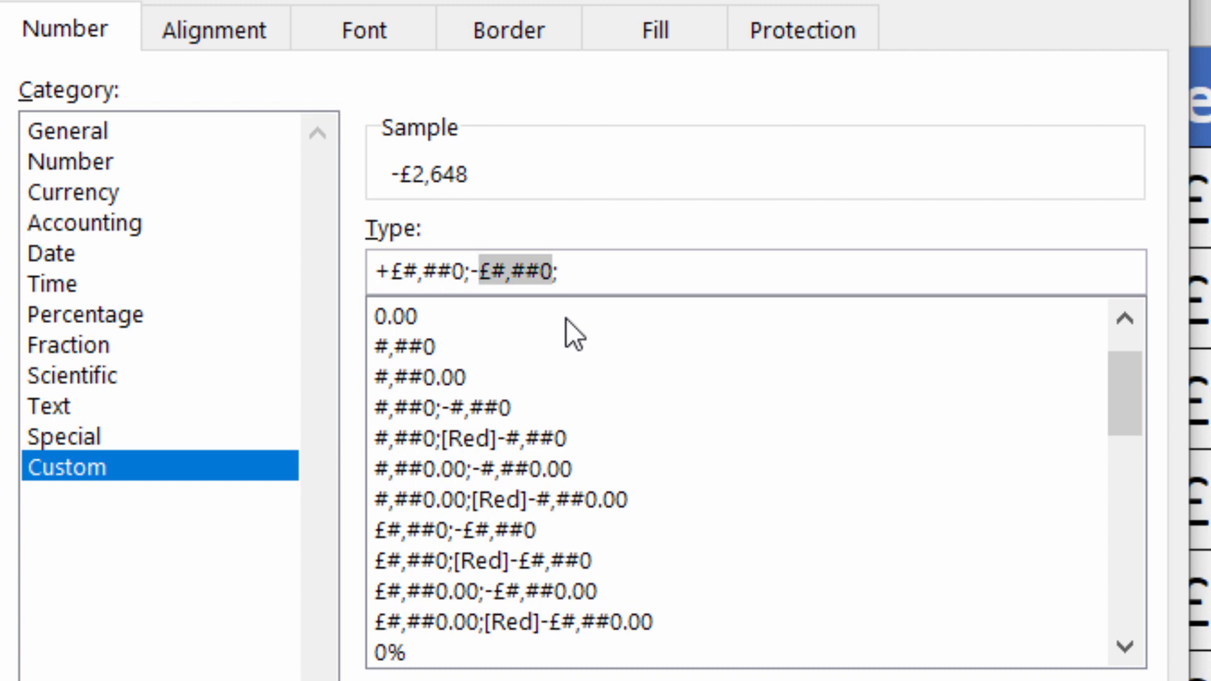
key(ctrl+c)
click(617, 266)
key(ctrl+v)
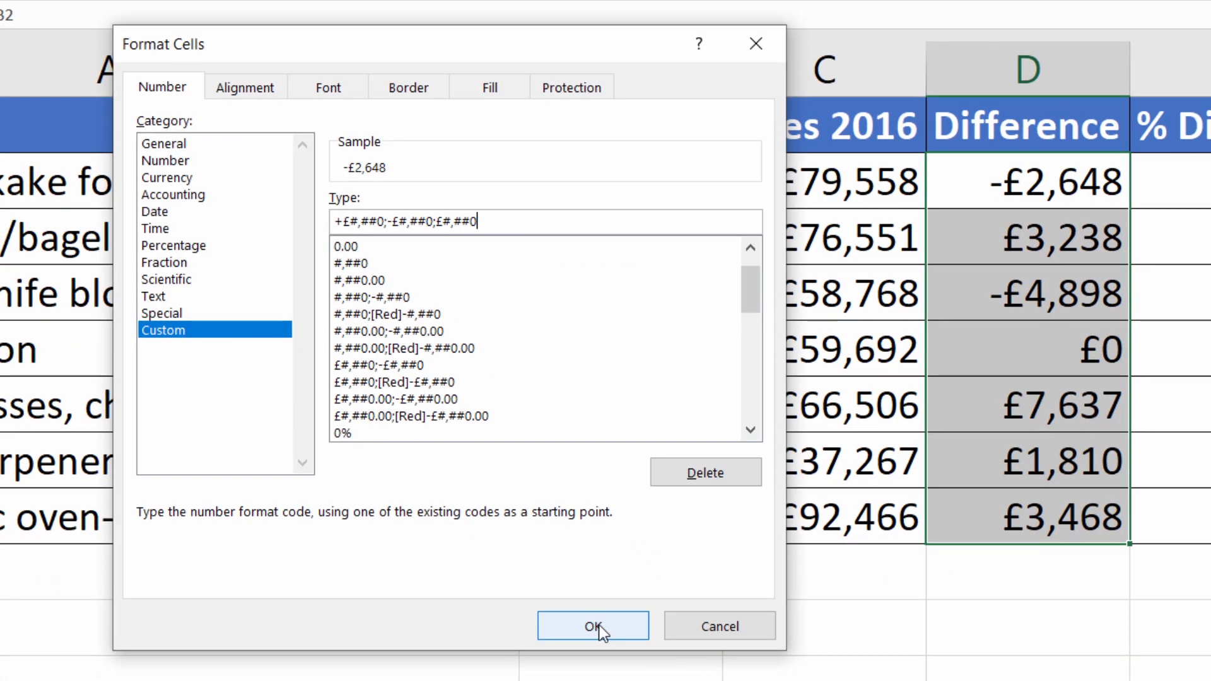
click(599, 624)
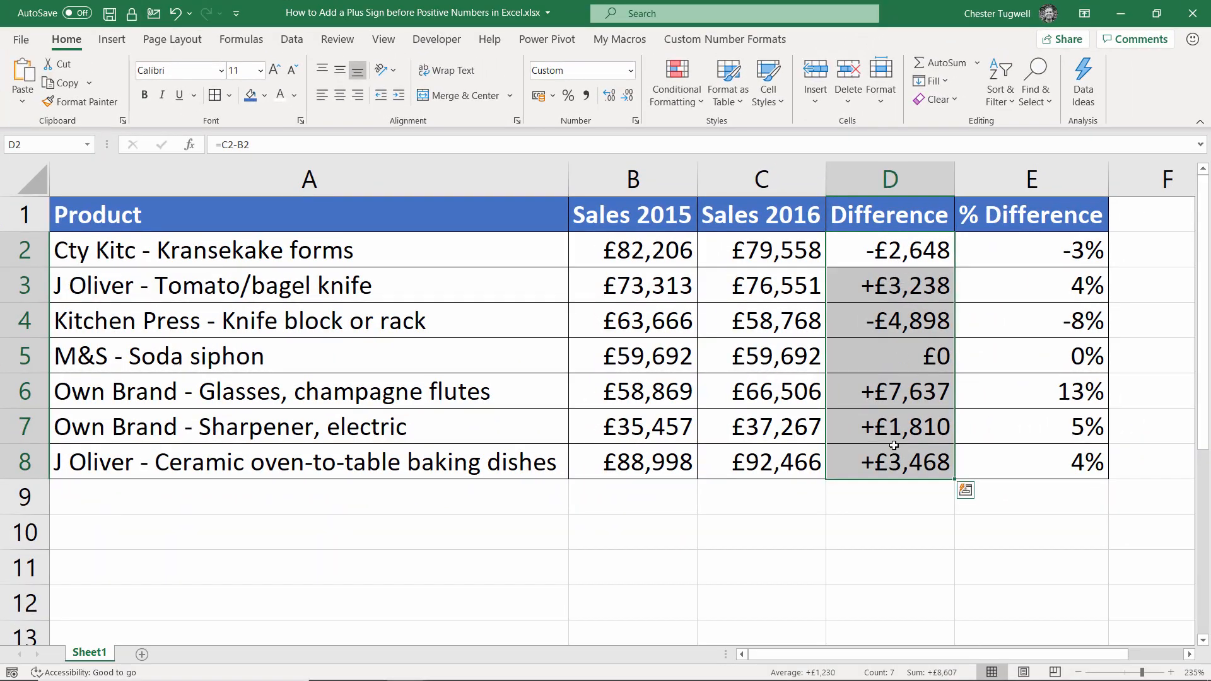
Step: Apply the custom number format +0%;-0%;0% to the % Difference values in E2:E8
click(1034, 367)
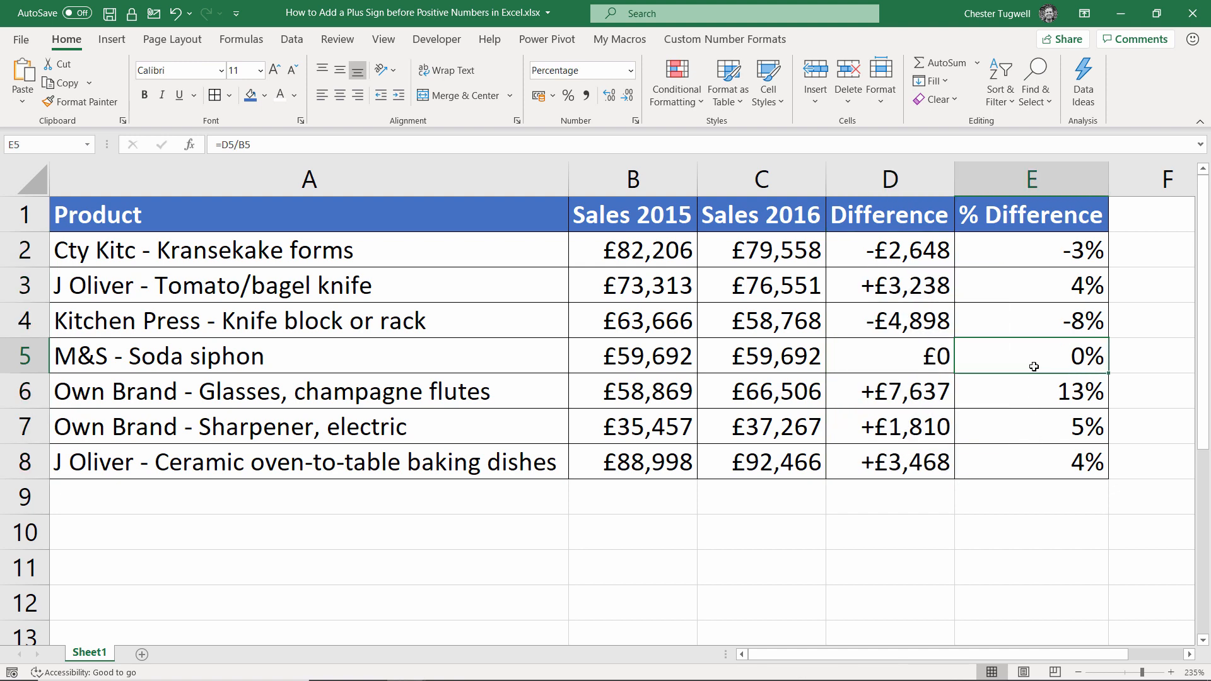
drag(1054, 254, 1041, 453)
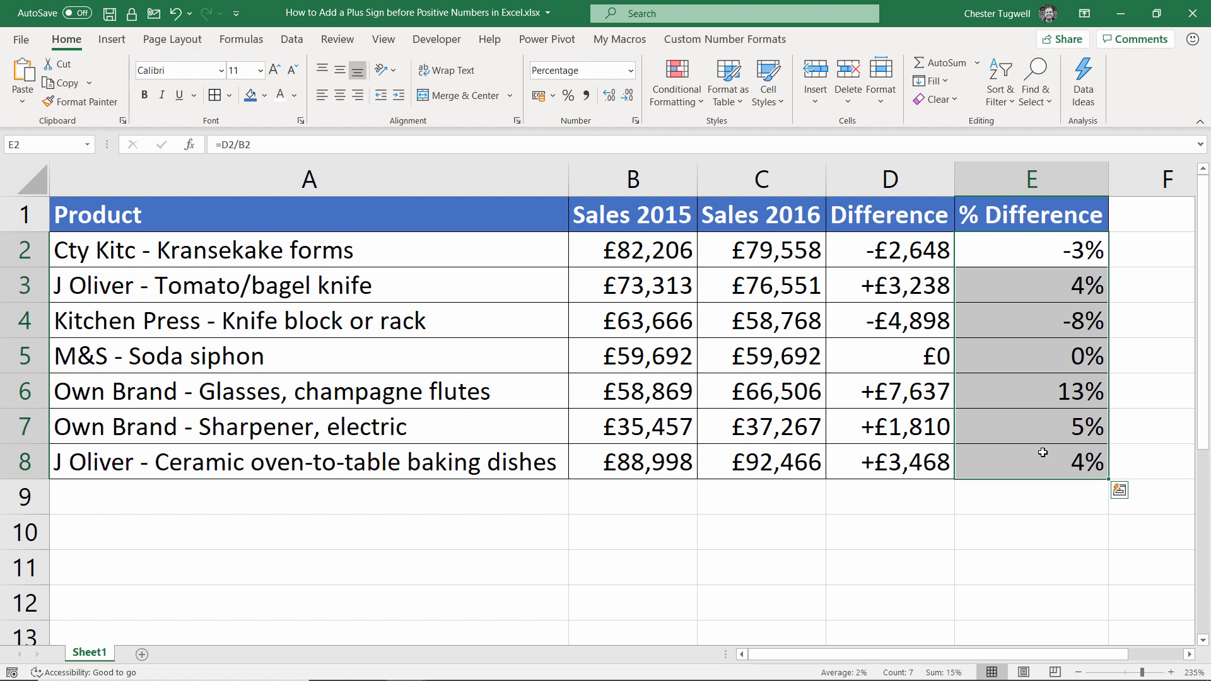
key(ctrl+1)
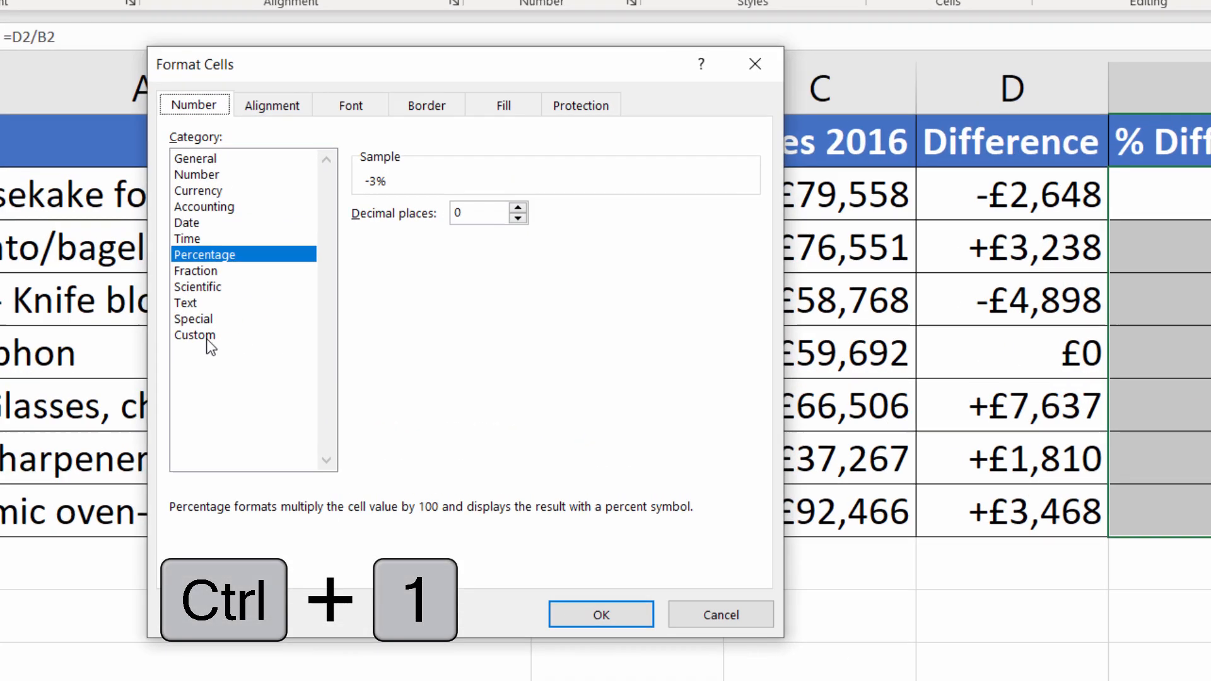
click(207, 338)
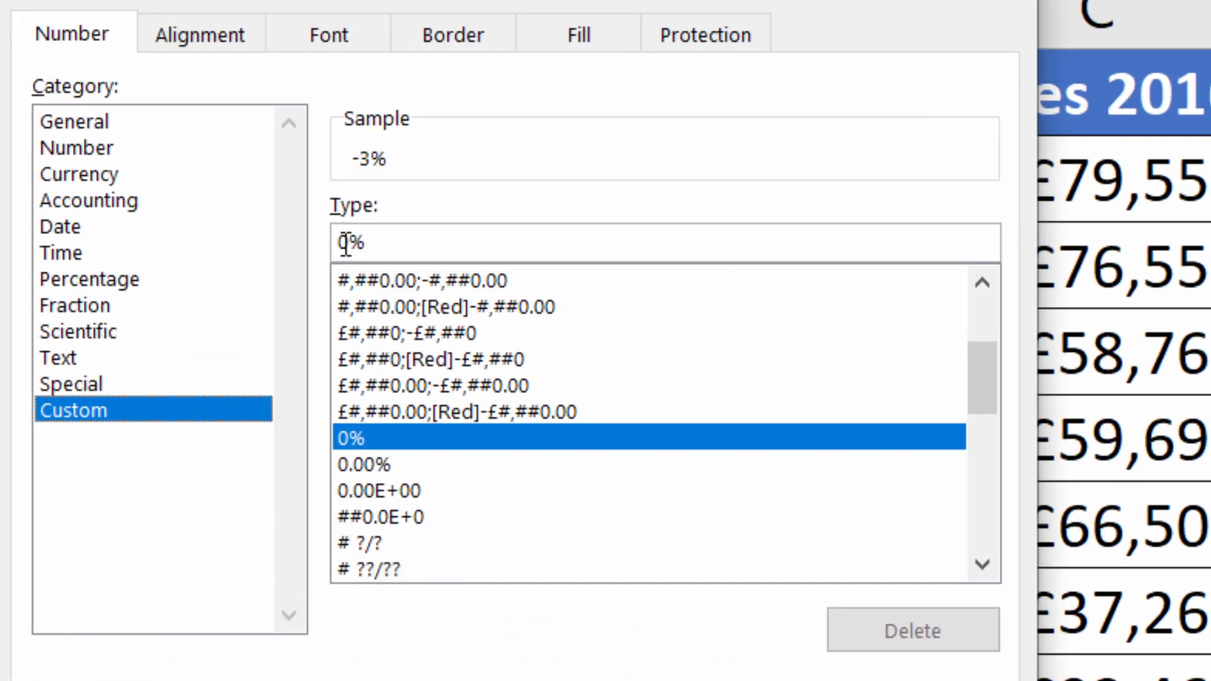
text(+0%)
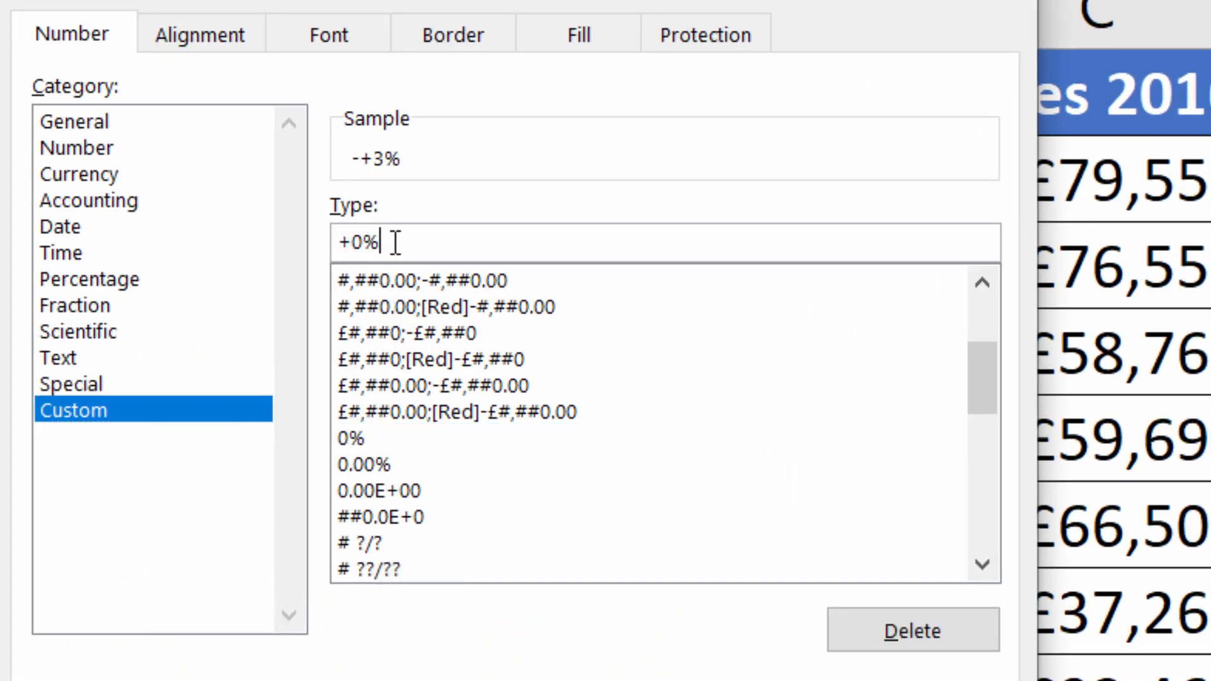
text(;-0%;0)
text(%)
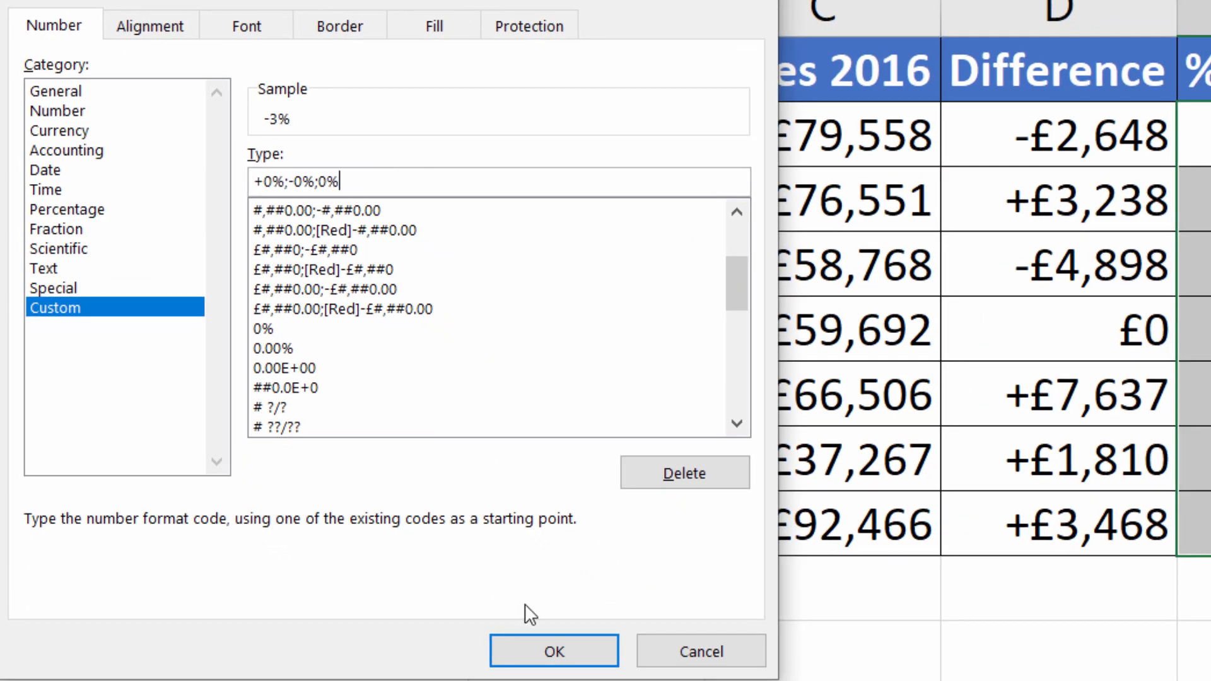
click(554, 650)
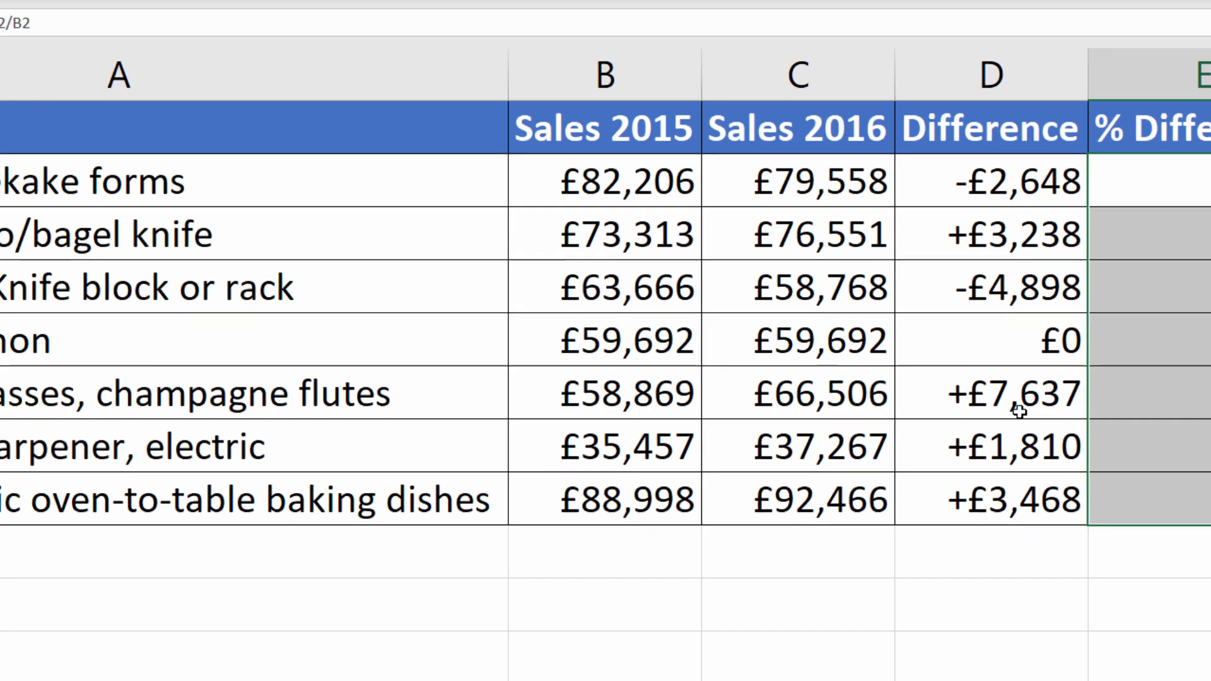